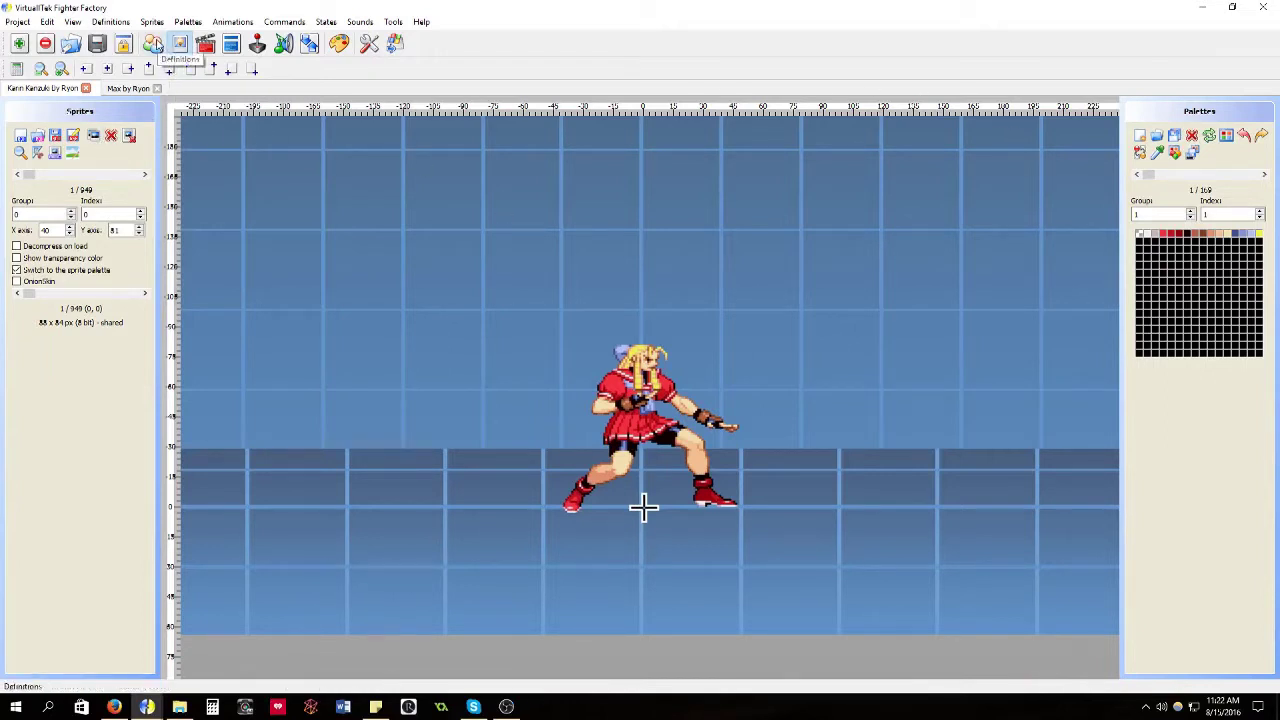
Step forward through the character's palettes from palette 1,1 to the tenth one to compare the color variations
click(1264, 175)
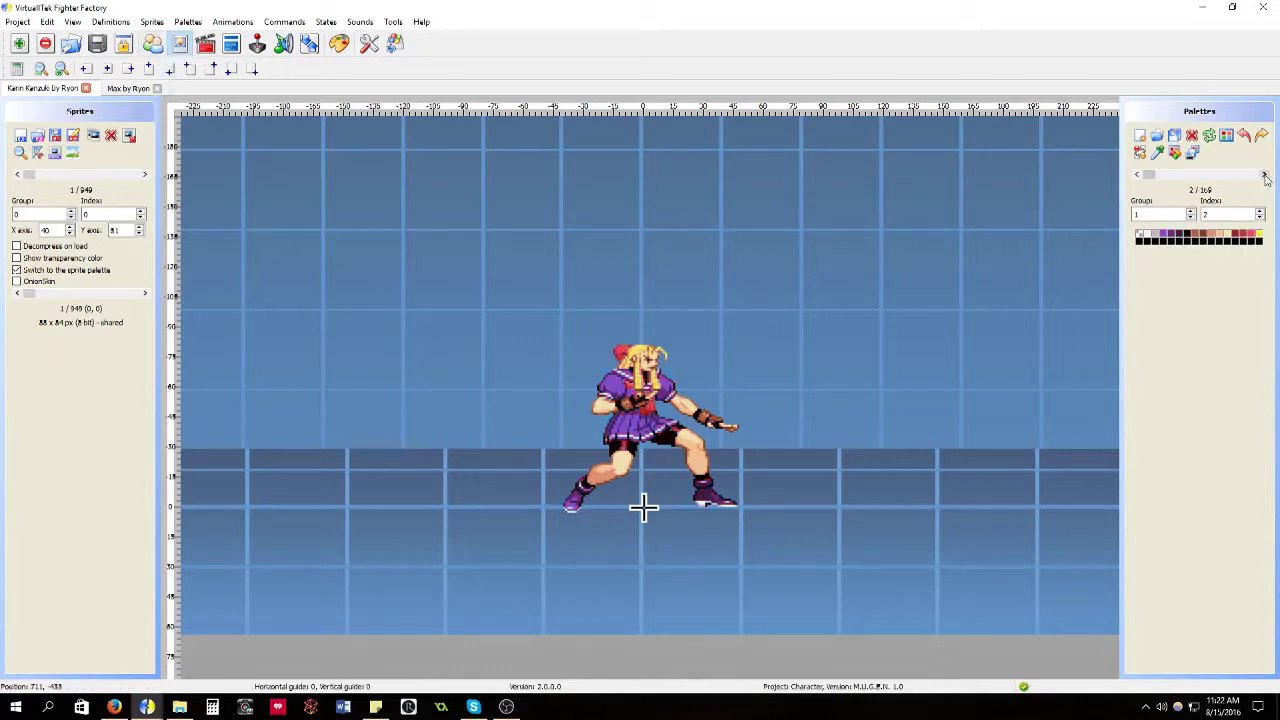
click(1265, 175)
click(1265, 175)
click(1265, 175)
click(1265, 175)
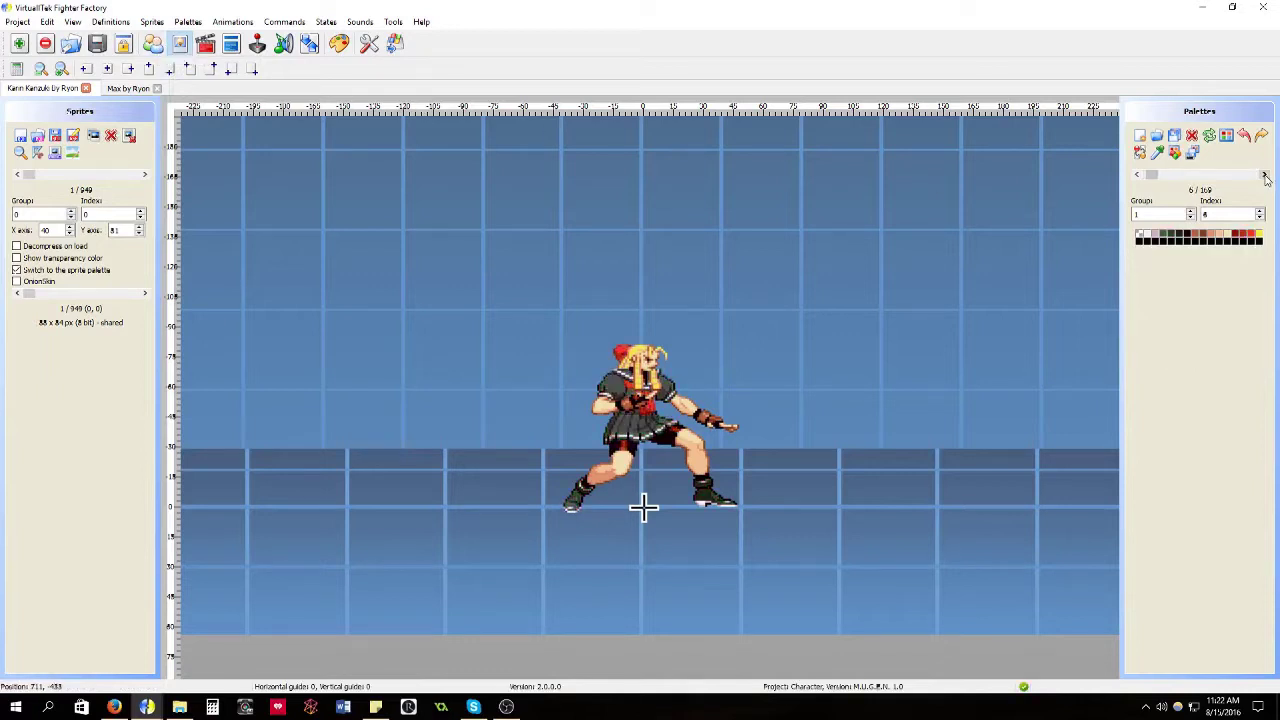
click(1265, 175)
click(1265, 175)
click(1265, 175)
click(1265, 175)
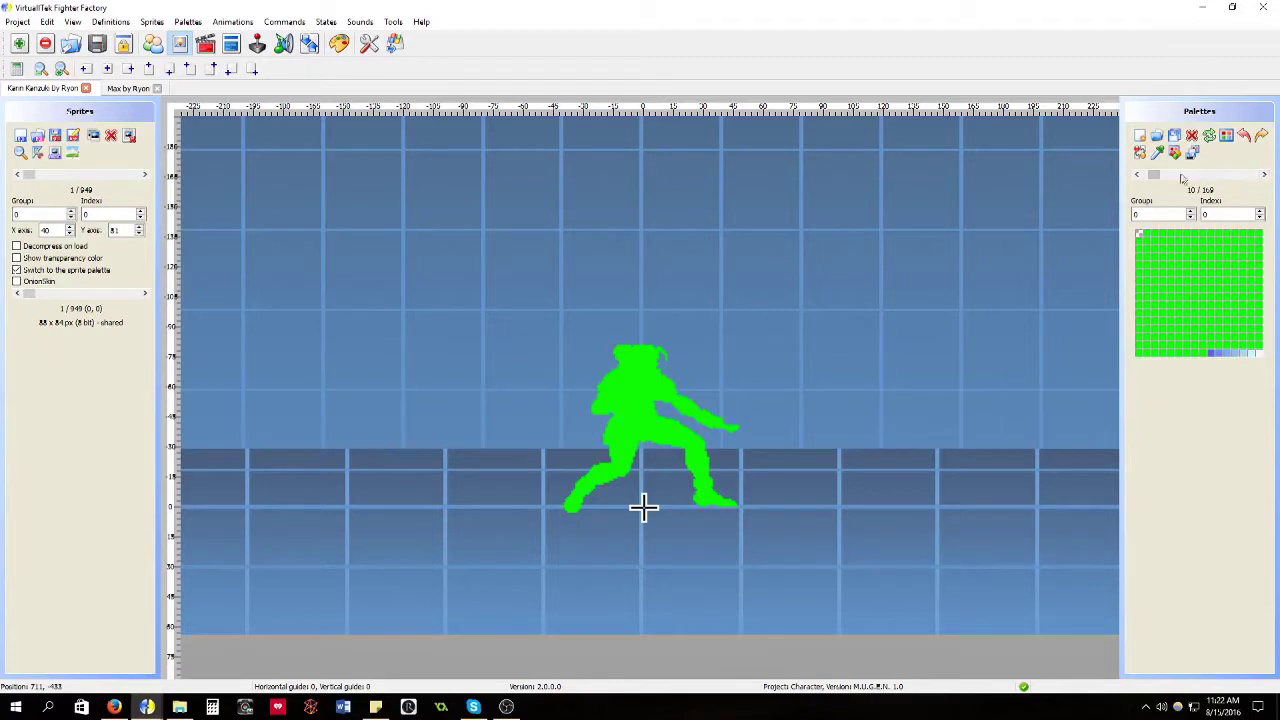
Step back through the character's palettes to palette 1,2
click(1139, 175)
click(1139, 175)
click(1139, 175)
click(1139, 175)
click(1139, 175)
click(1139, 175)
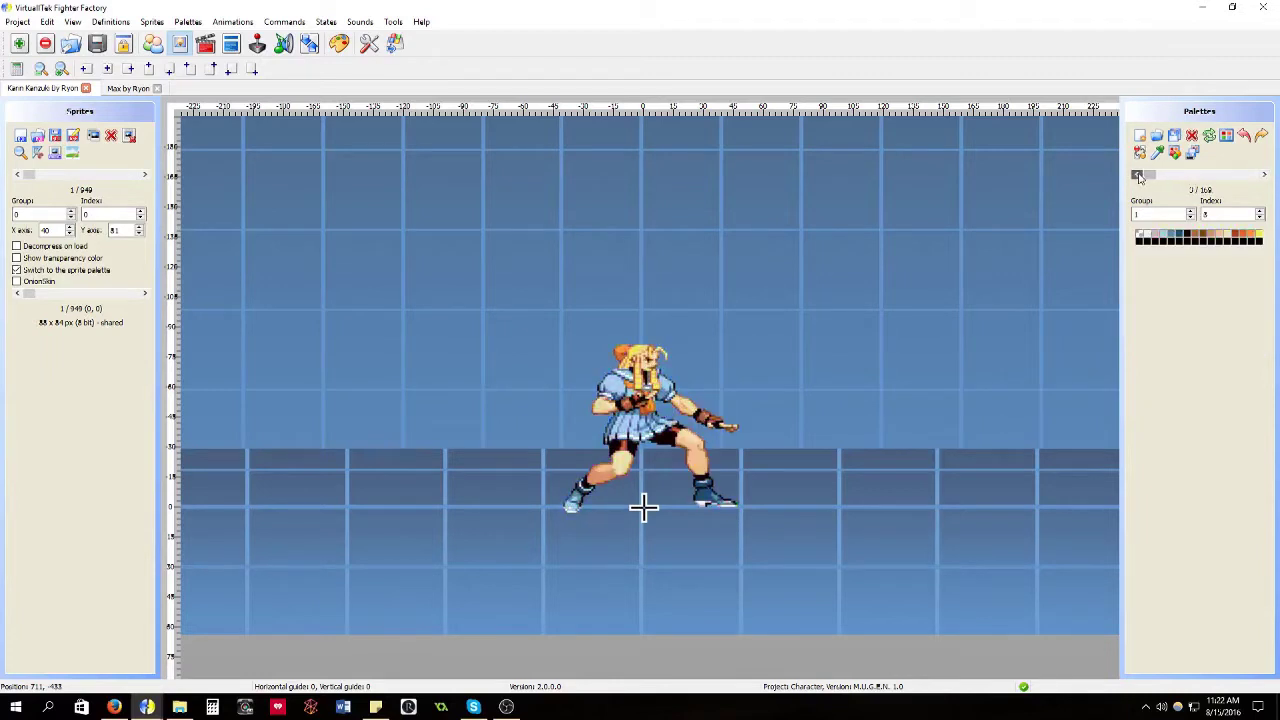
click(1139, 175)
click(1139, 175)
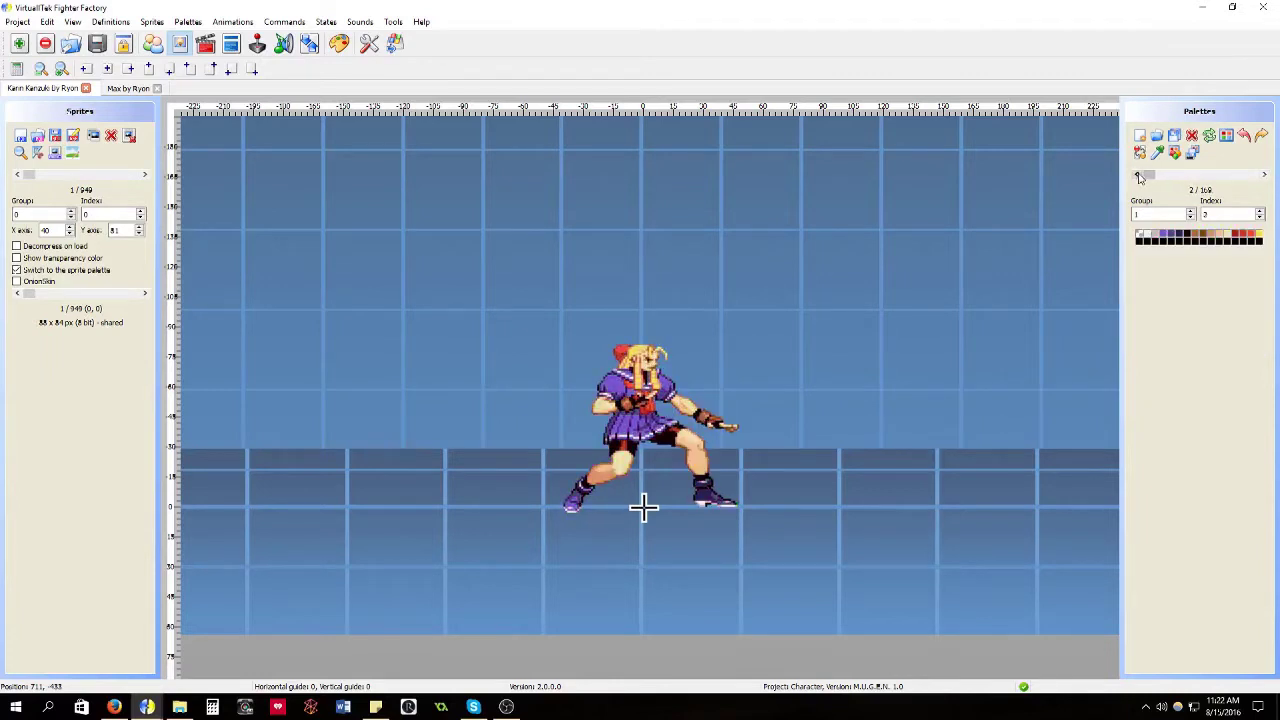
Minimize Fighter Factory and open the KamenRider1Sprites folder inside idraw, Characters, Kamen_Rider_1
click(1200, 7)
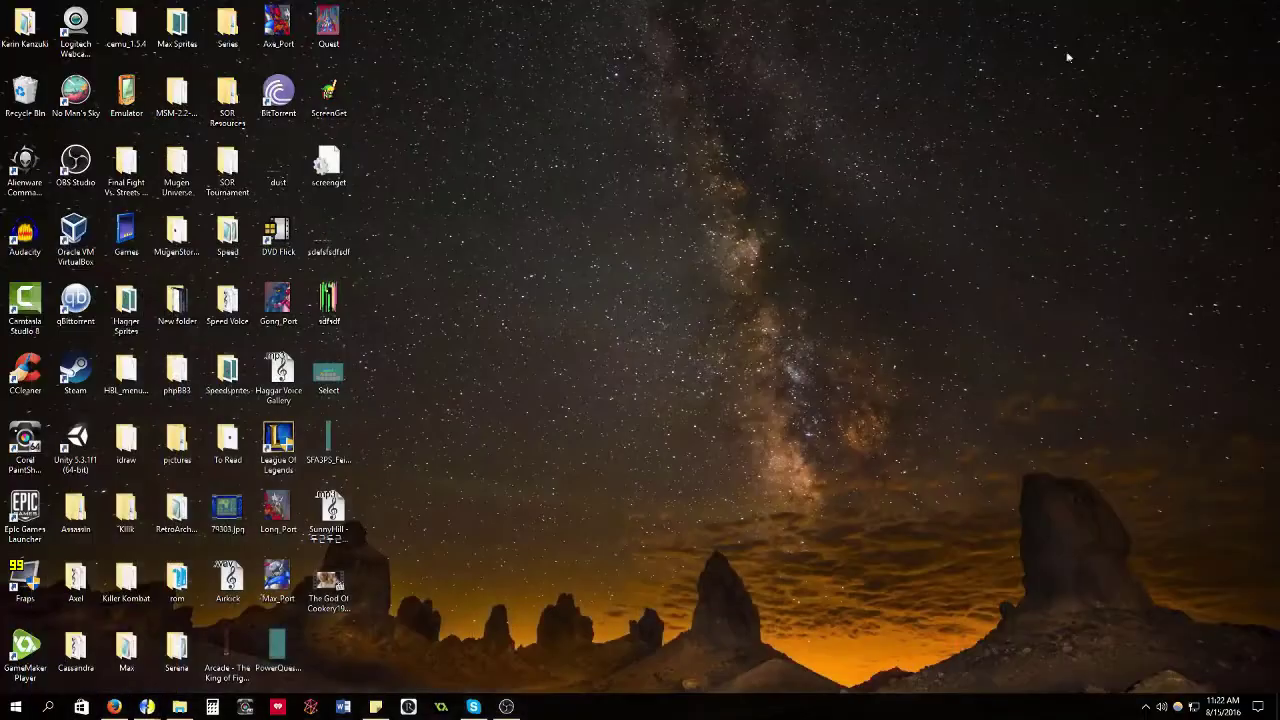
double_click(125, 440)
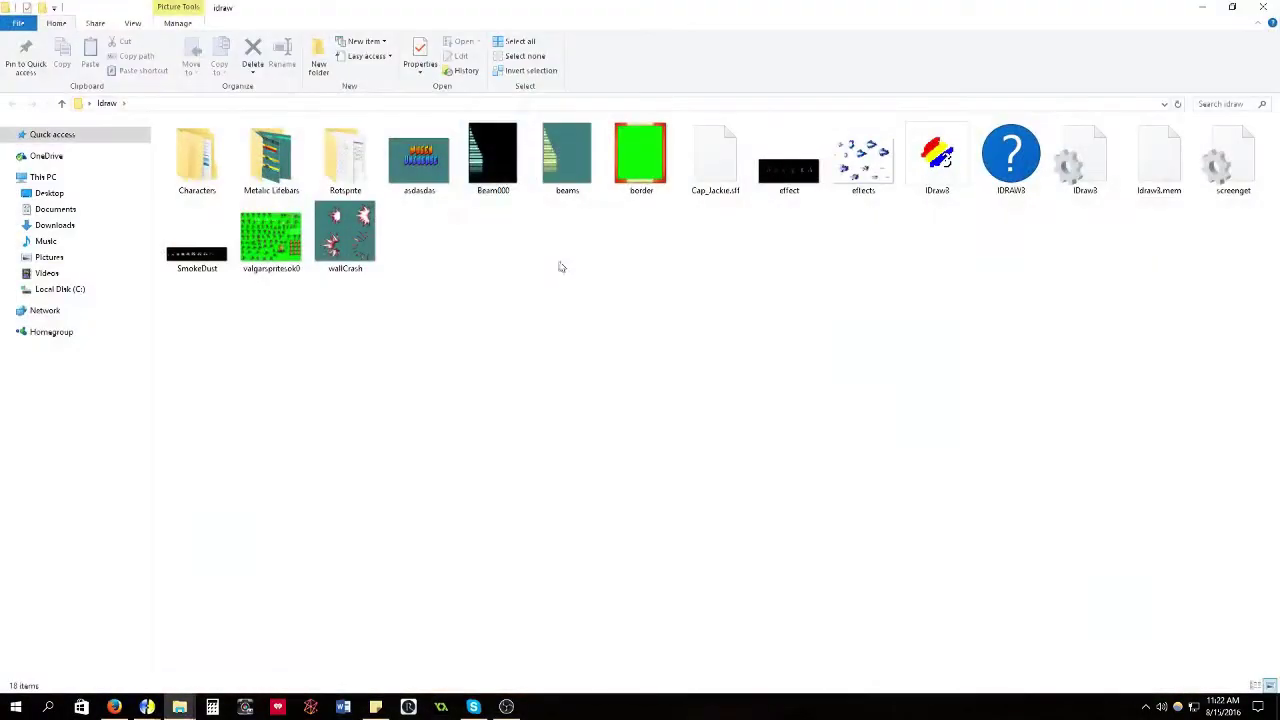
double_click(208, 157)
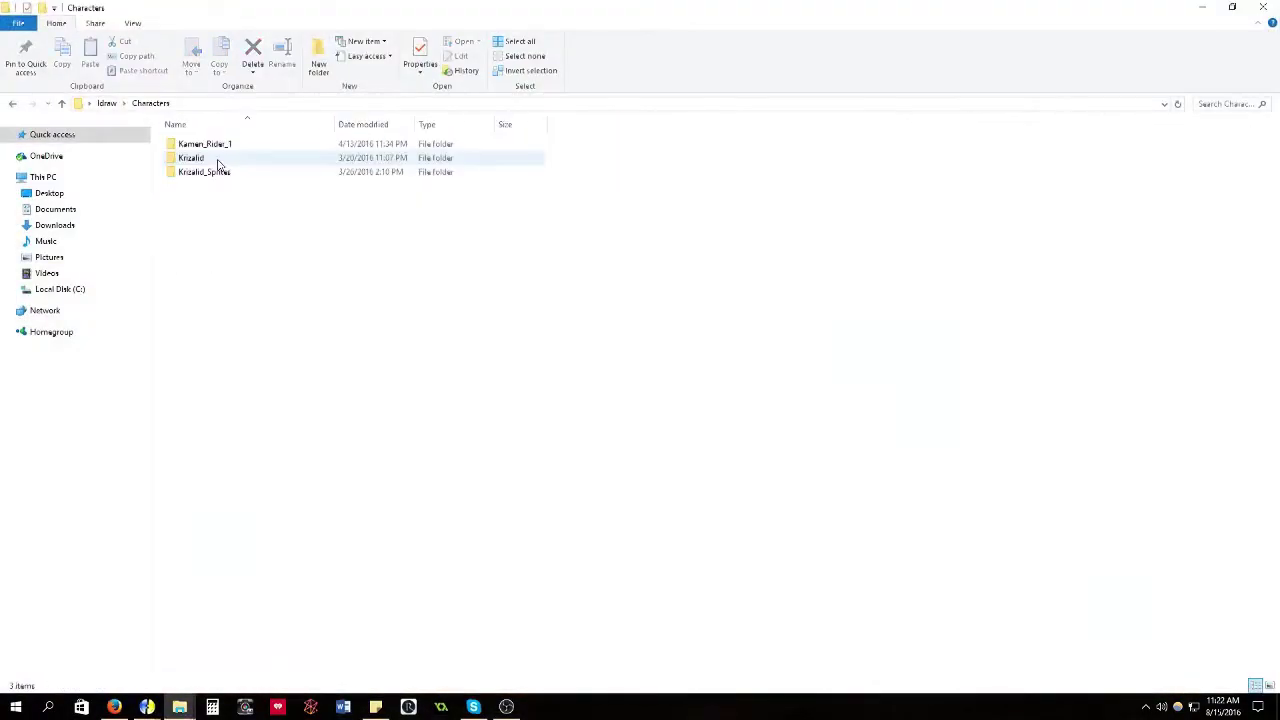
double_click(228, 148)
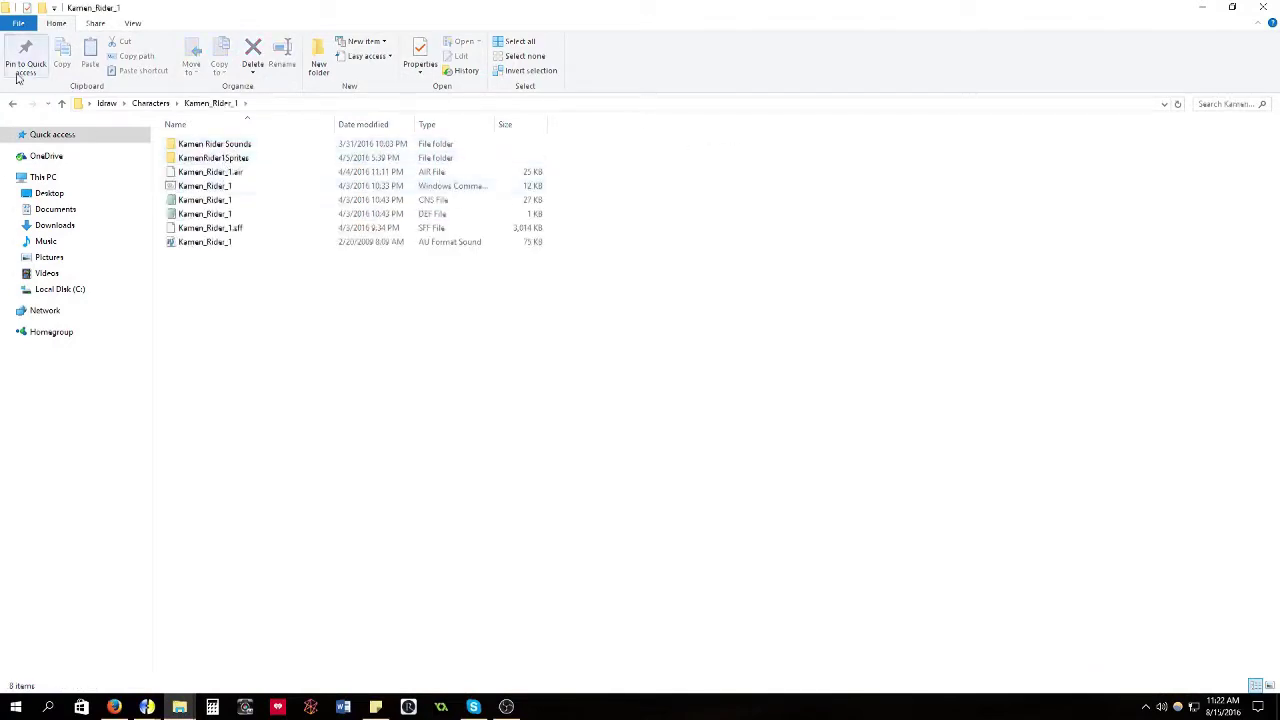
double_click(265, 158)
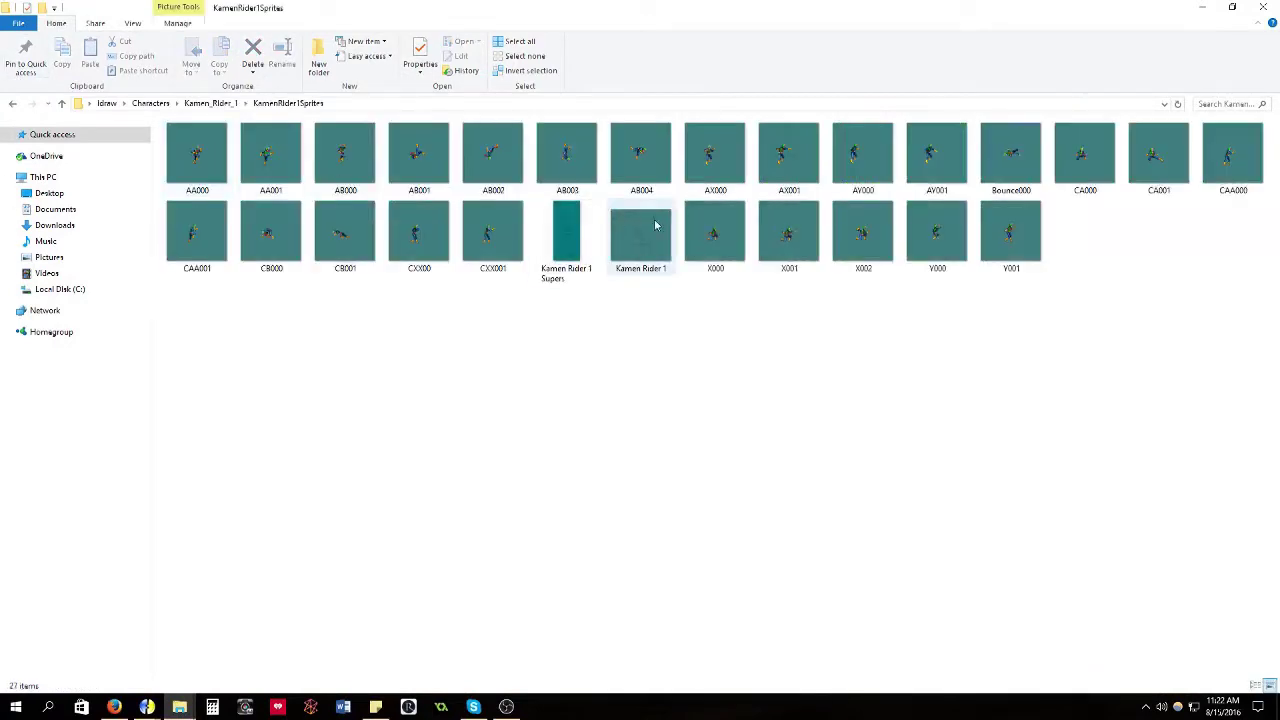
Try to open the Kamen Rider 1 Supers image, dismiss the error, and open the Kamen Rider 1 sprite sheet
double_click(568, 235)
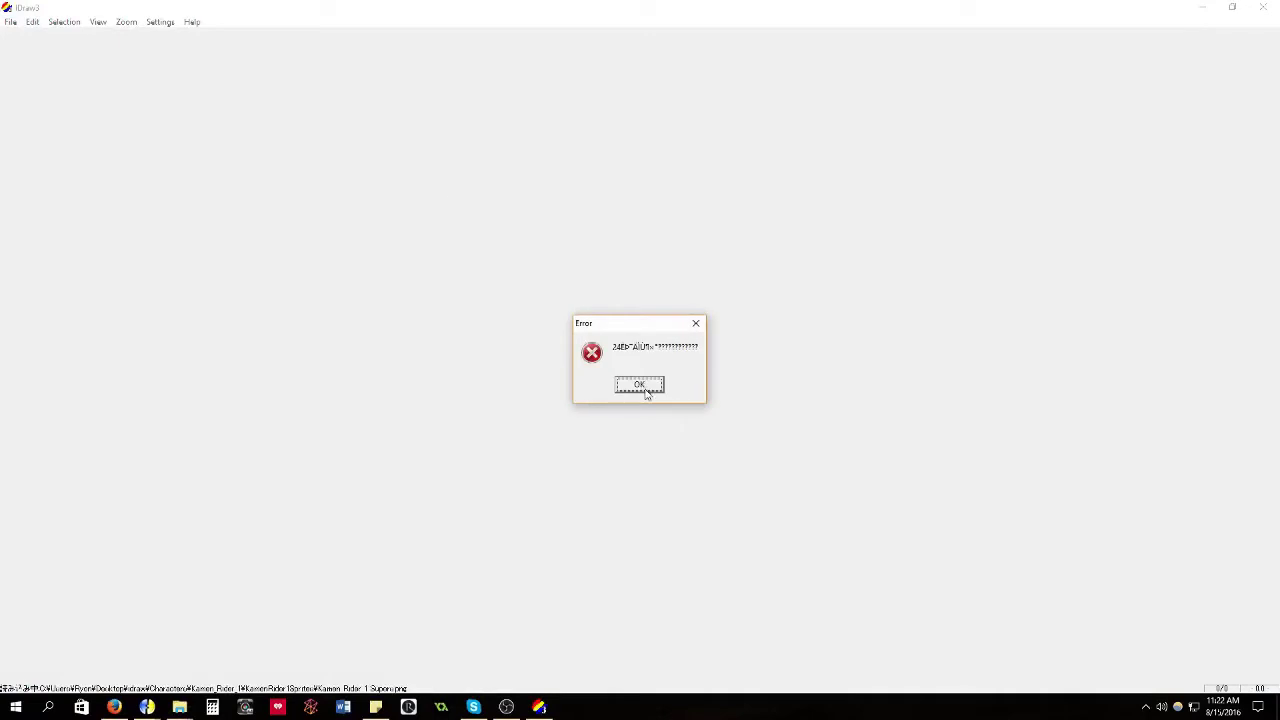
click(646, 388)
double_click(655, 228)
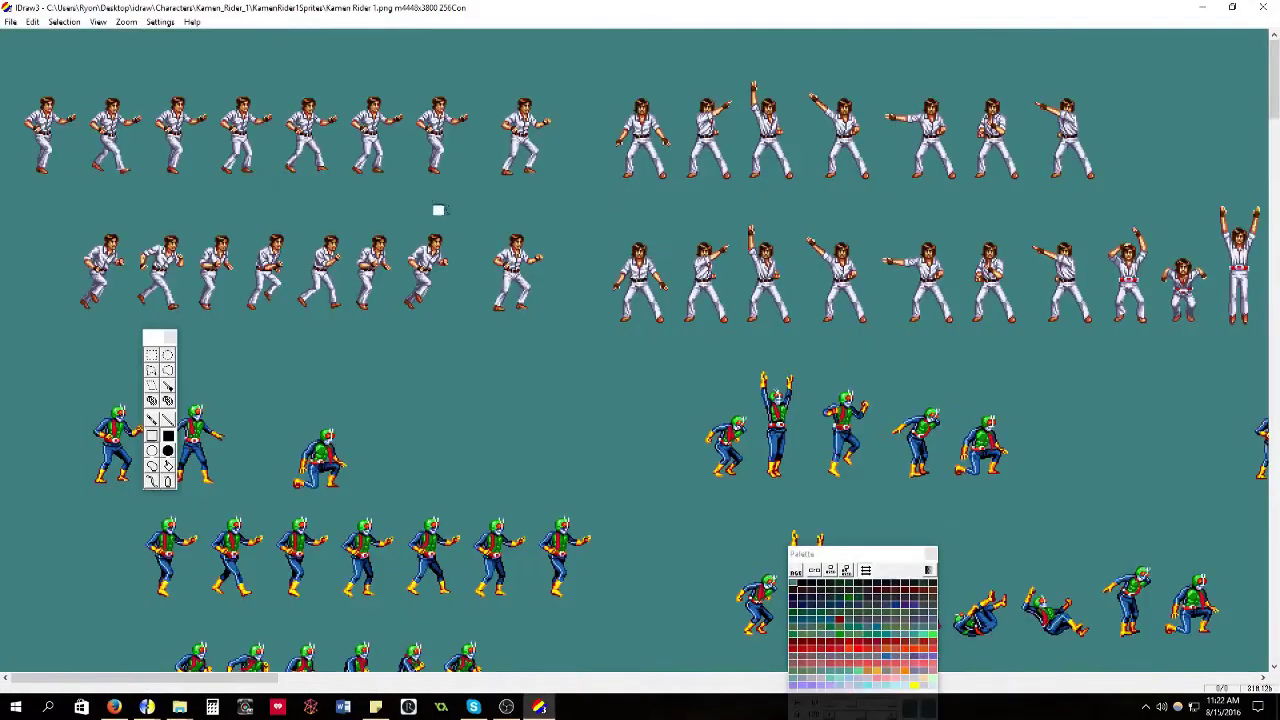
Move the palette window to mid-canvas, check which colors the sheet uses, and view more of the Kamen Rider sprites
scroll(1268, 170, down, 5)
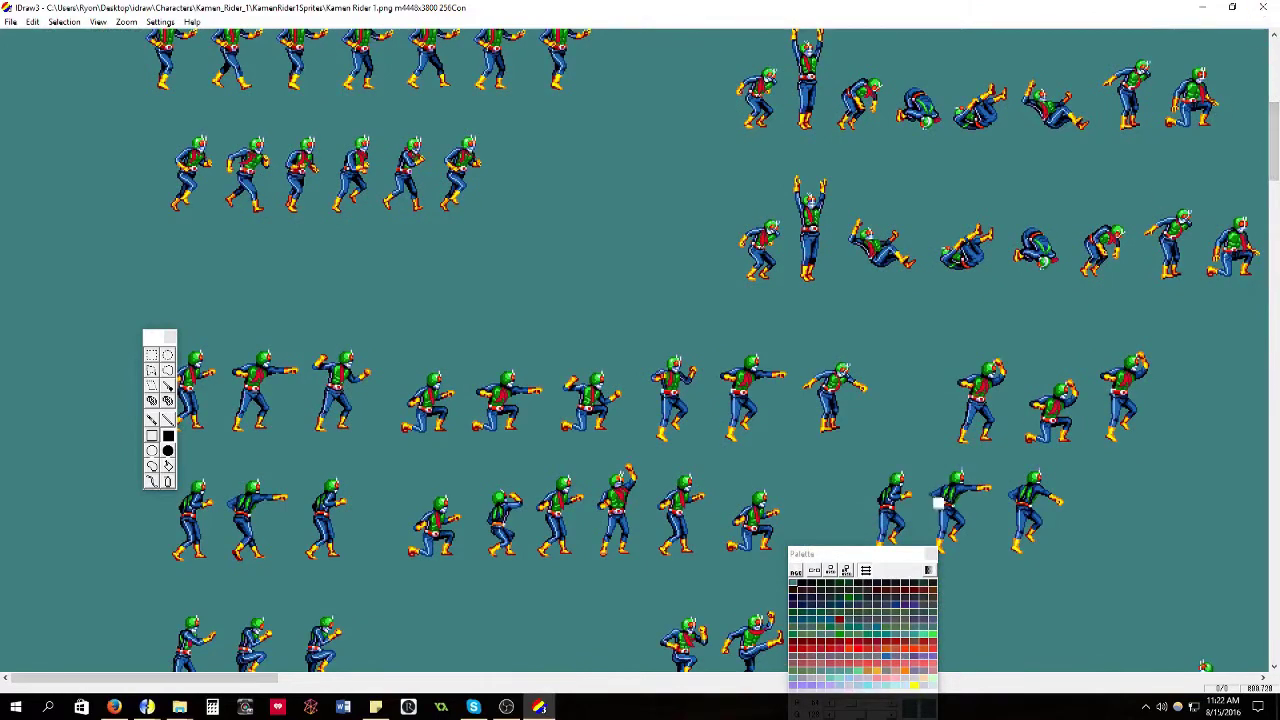
click(877, 557)
drag(877, 557, 708, 247)
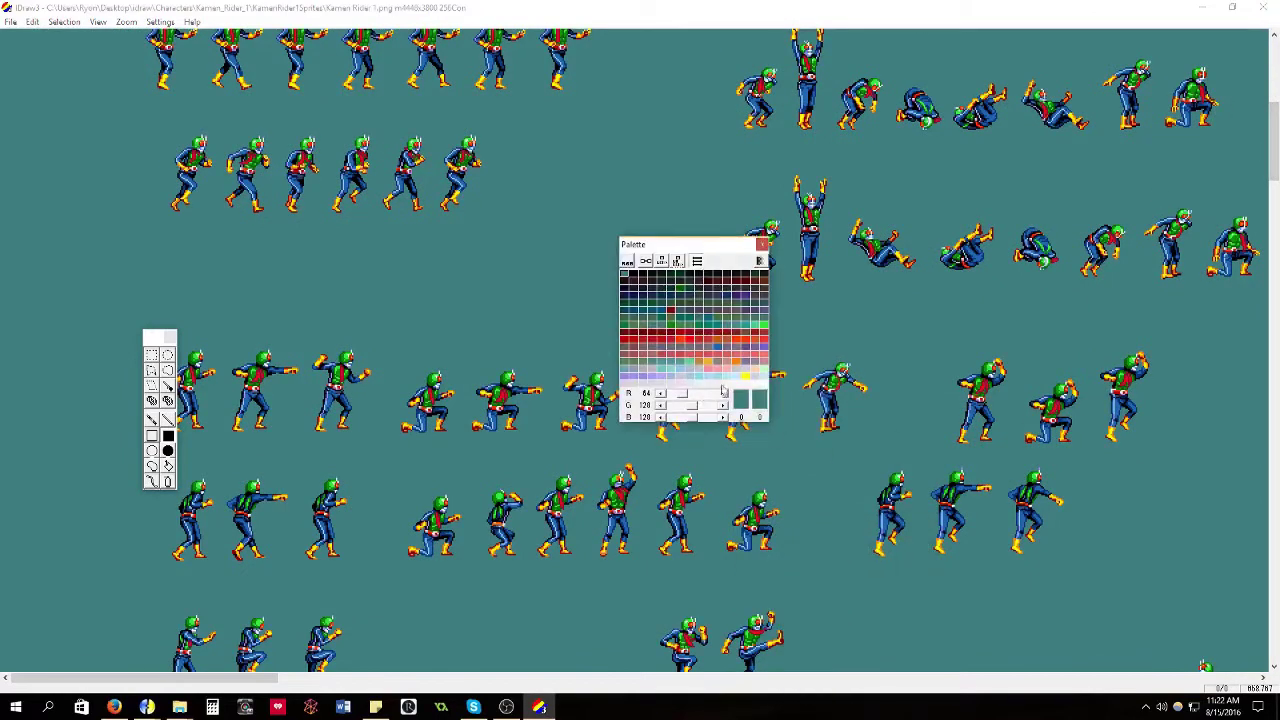
click(678, 262)
click(678, 264)
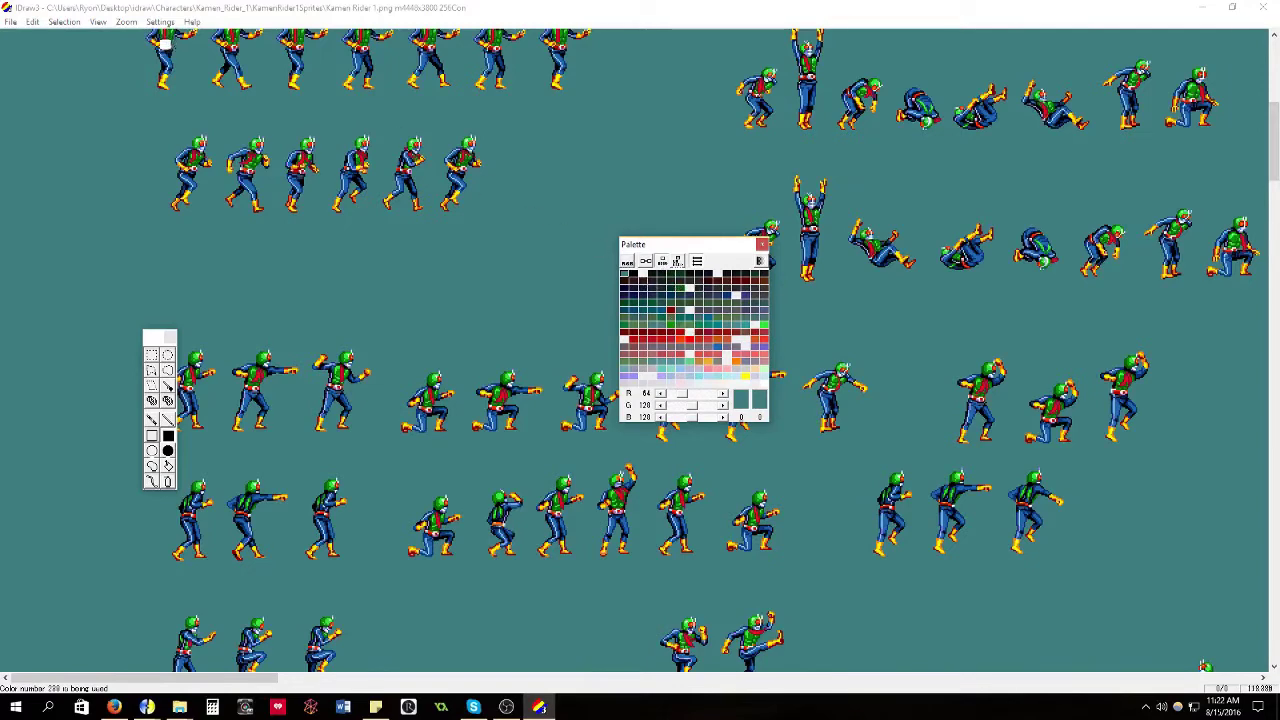
click(126, 21)
click(140, 60)
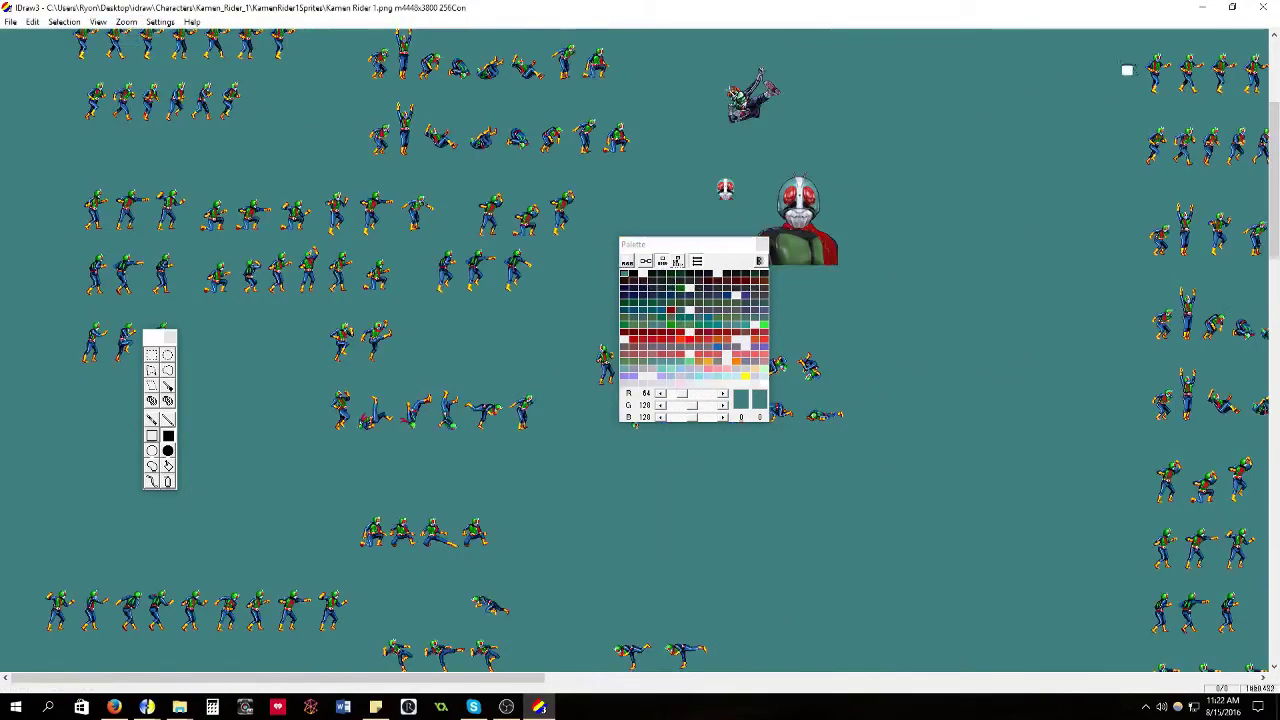
Close the Kamen Rider sheet and open KrizalidMasterSheet from the Krizalid_Sprites folder
click(1263, 7)
key(BackSpace)
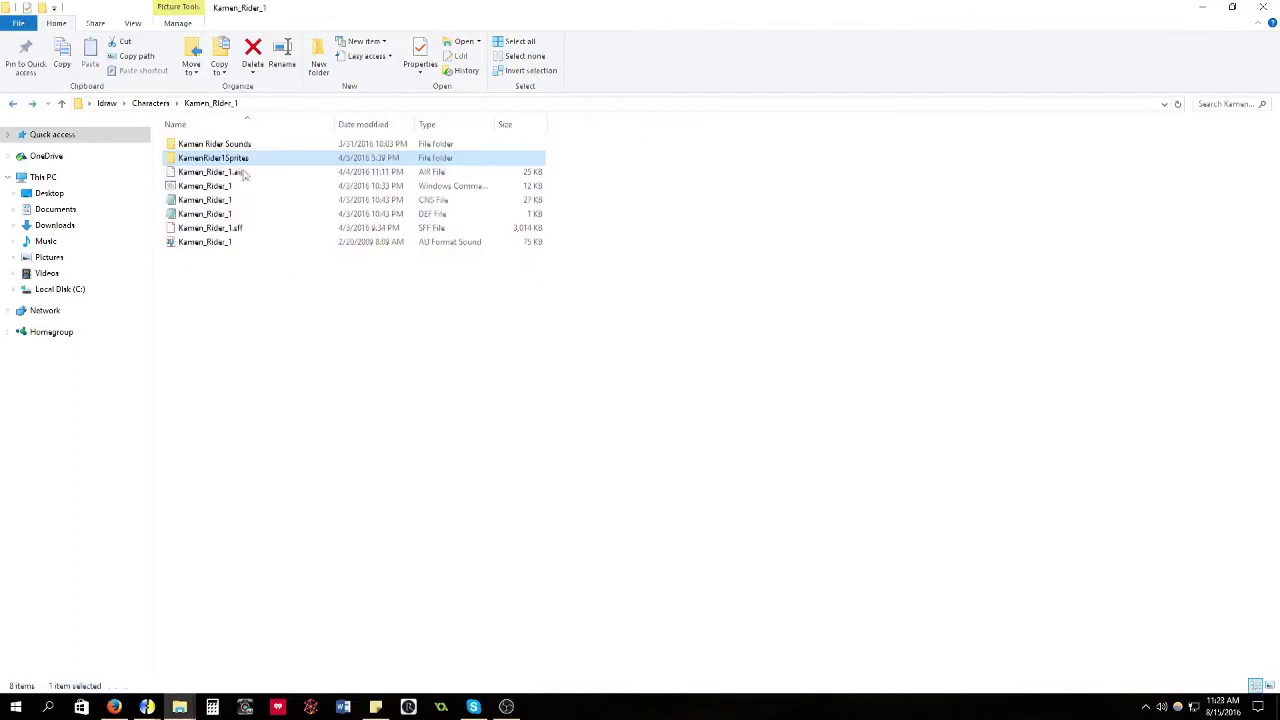
key(BackSpace)
double_click(243, 171)
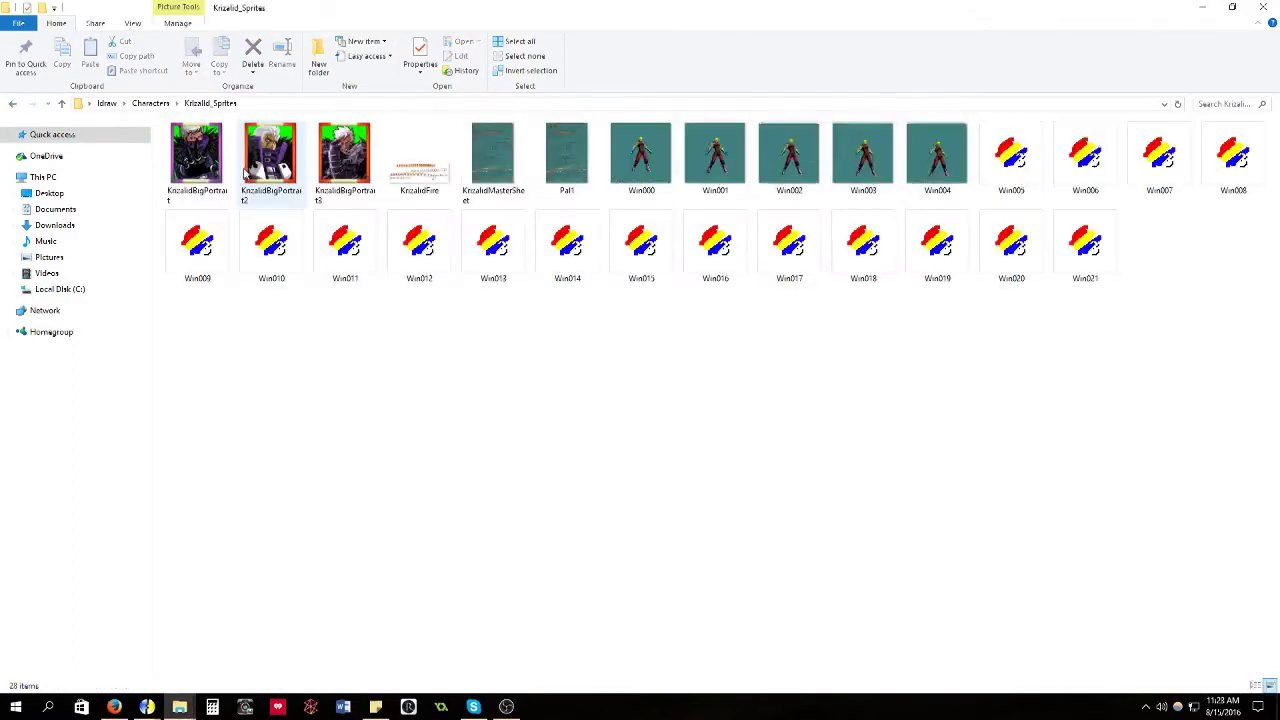
double_click(510, 160)
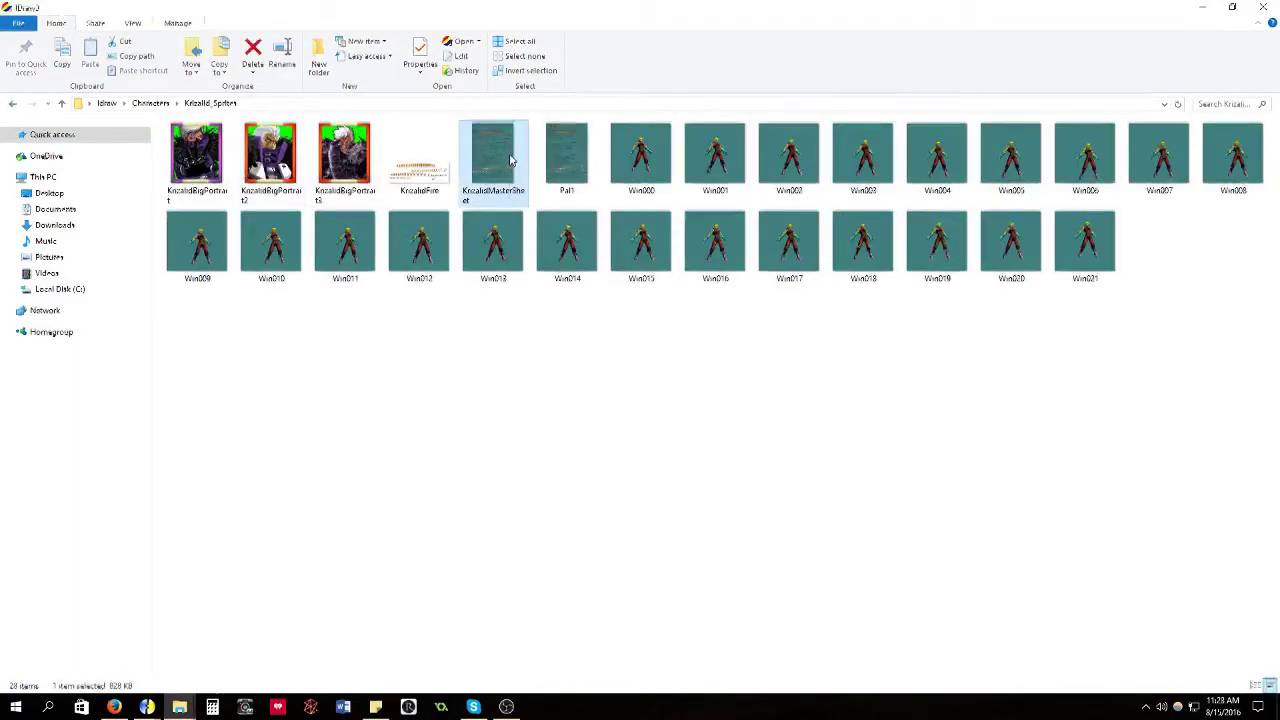
Examine the colors of the Krizalid sprites up close alongside the sheet's palette
scroll(500, 180, up, 3)
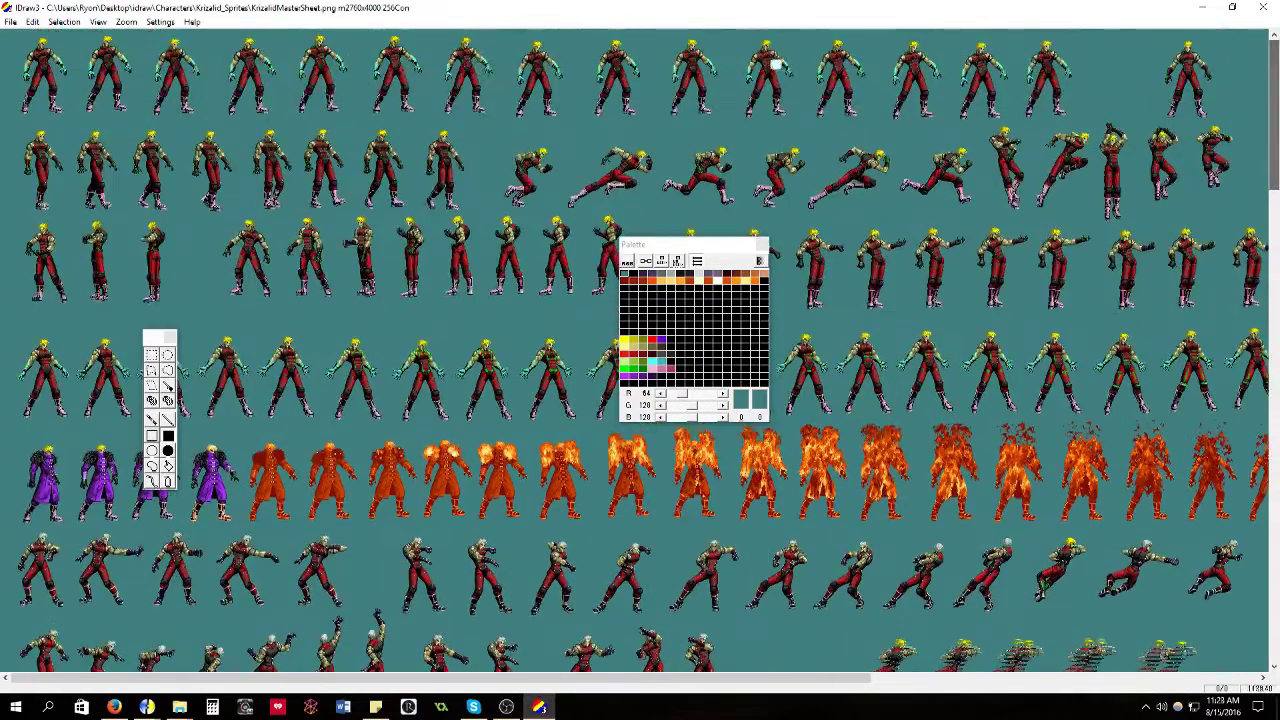
click(126, 21)
click(149, 66)
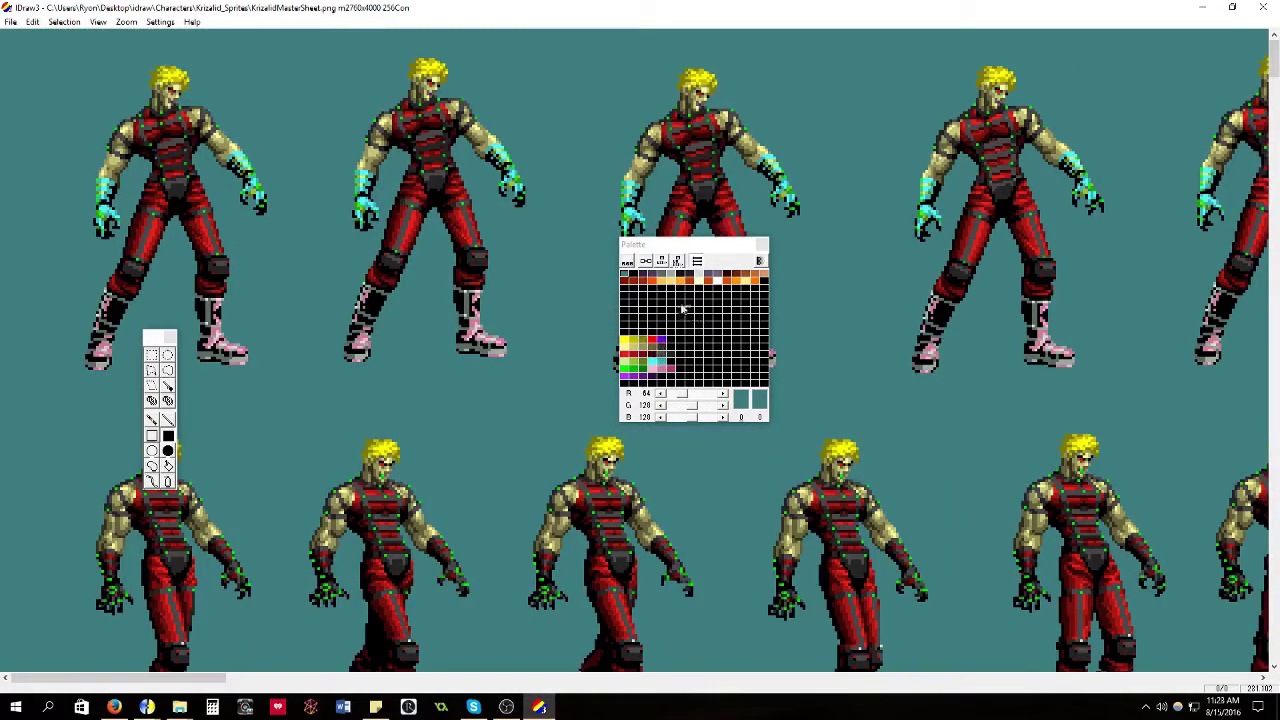
Close the sprite sheet and its folder, then return to the Karin Kanzuki project in Fighter Factory with palette 1,1 shown
click(1263, 7)
click(1264, 8)
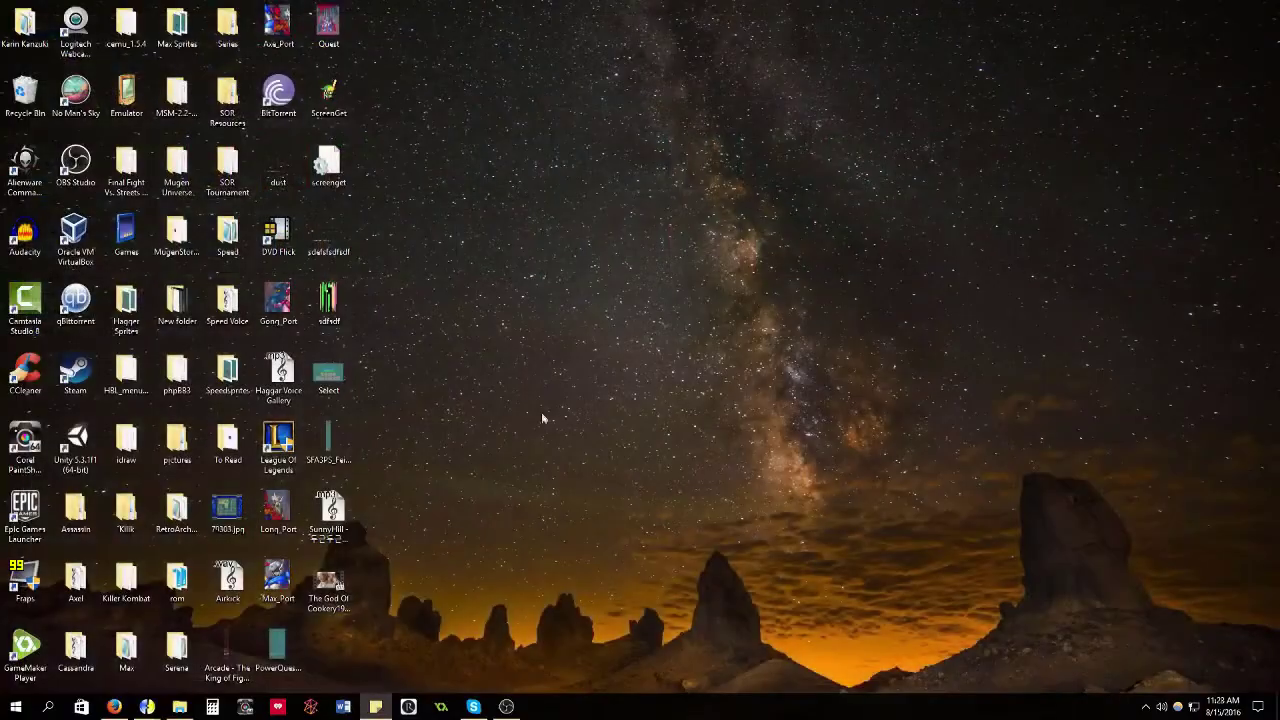
mouse_move(148, 709)
click(117, 660)
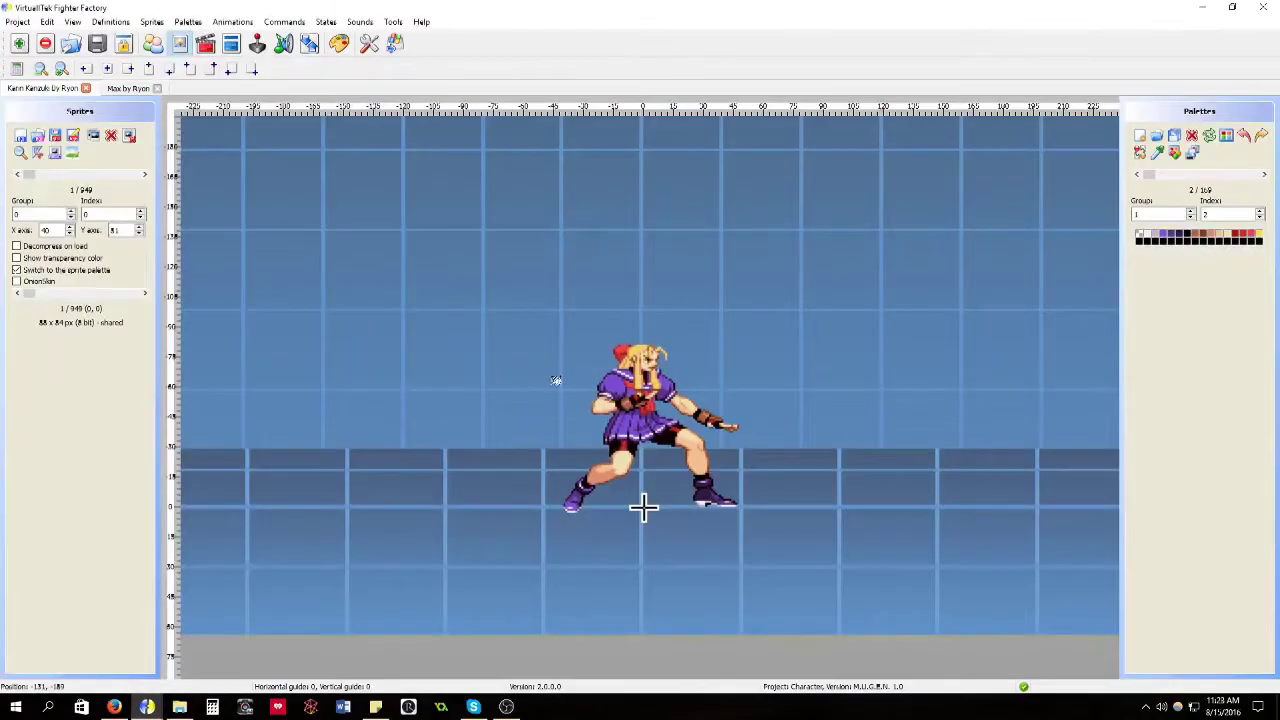
click(19, 175)
click(19, 175)
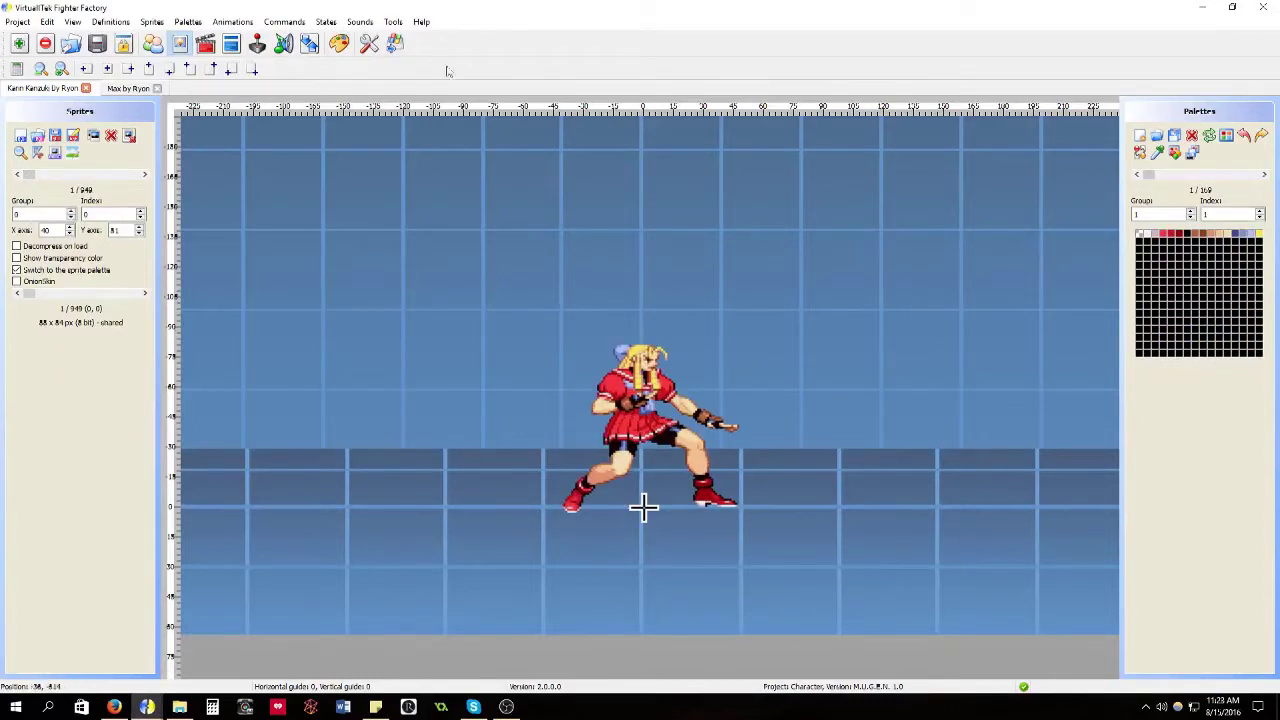
Open the Advanced palette editor for the character
click(393, 21)
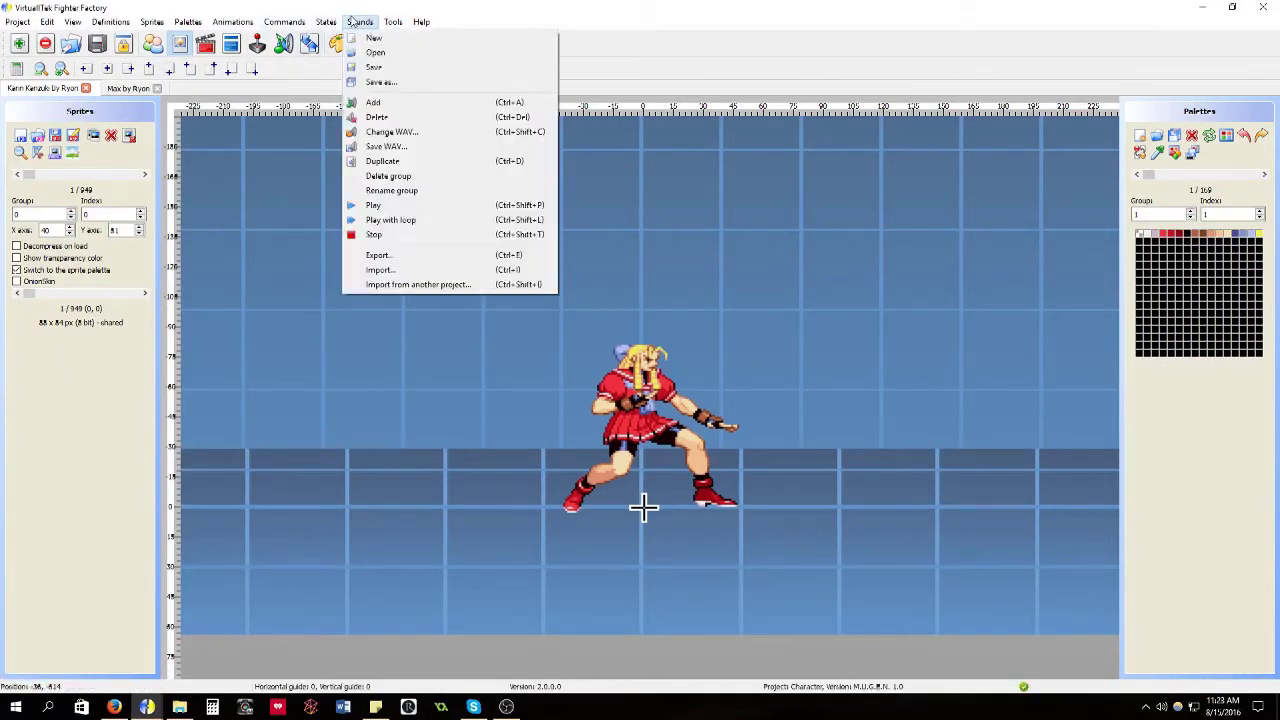
mouse_move(330, 22)
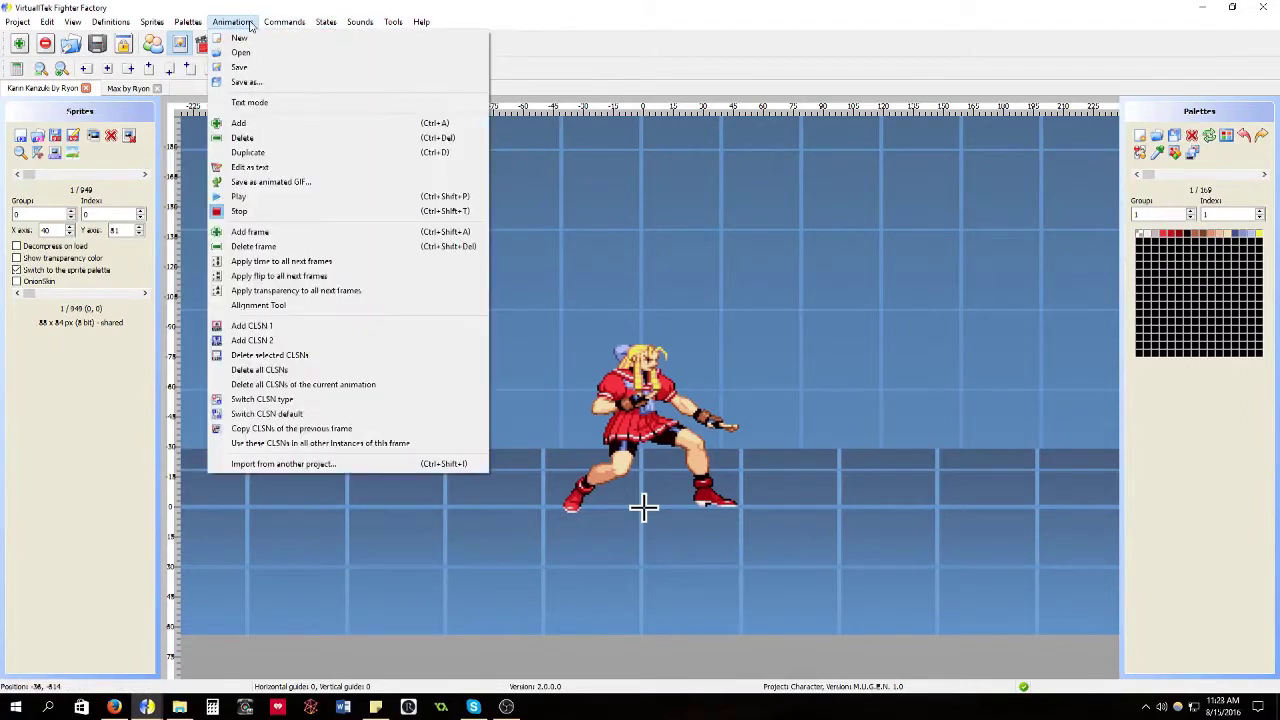
mouse_move(190, 22)
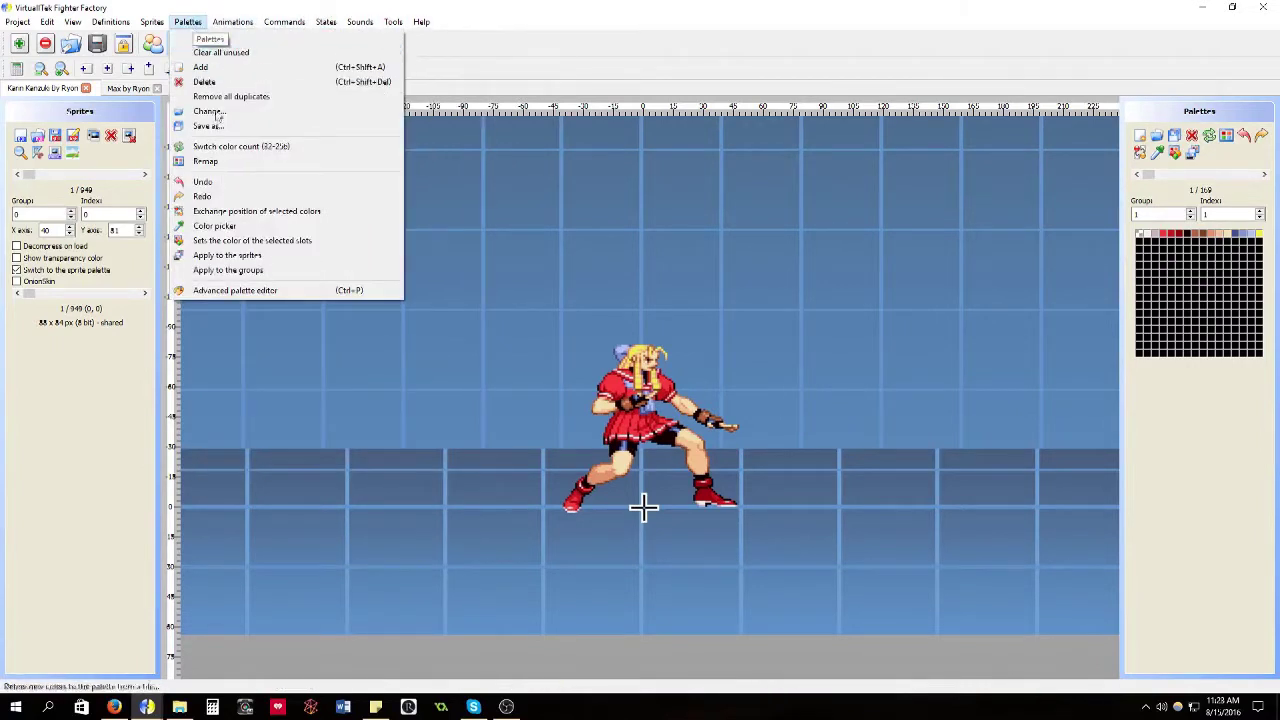
click(285, 292)
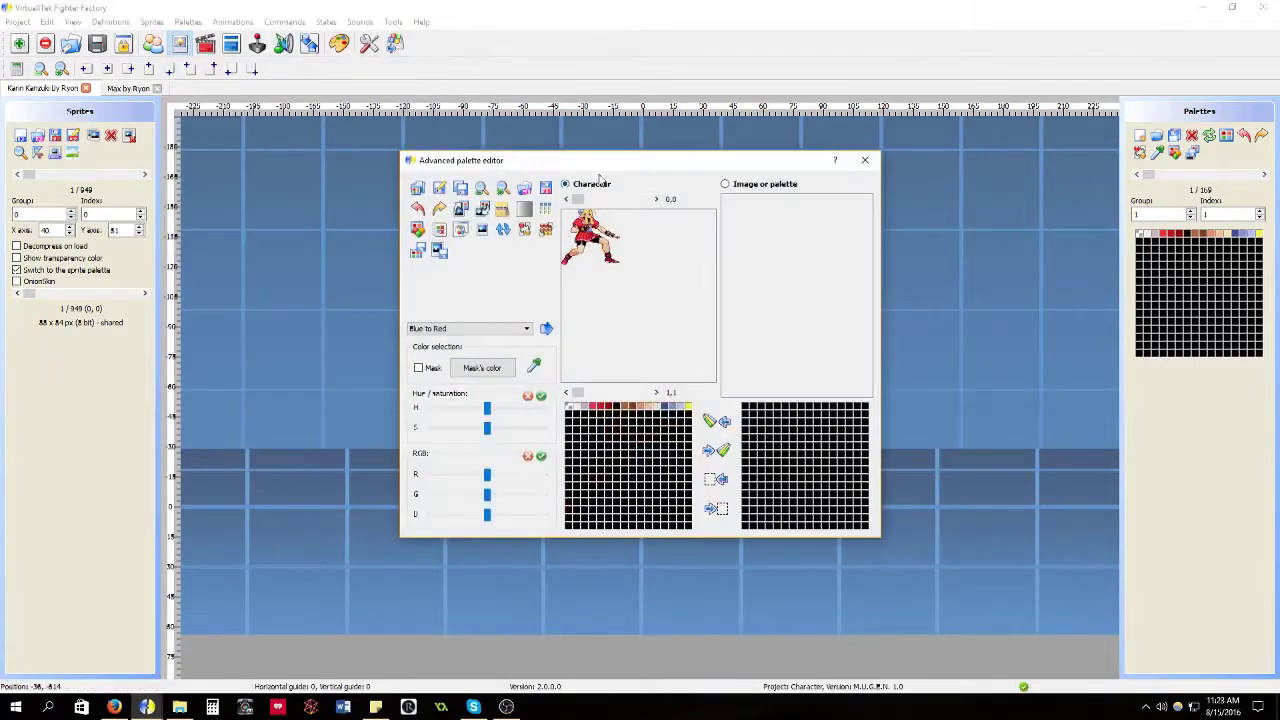
Move and enlarge the Advanced palette editor and magnify the character preview so the whole sprite can be worked on
drag(600, 162, 563, 221)
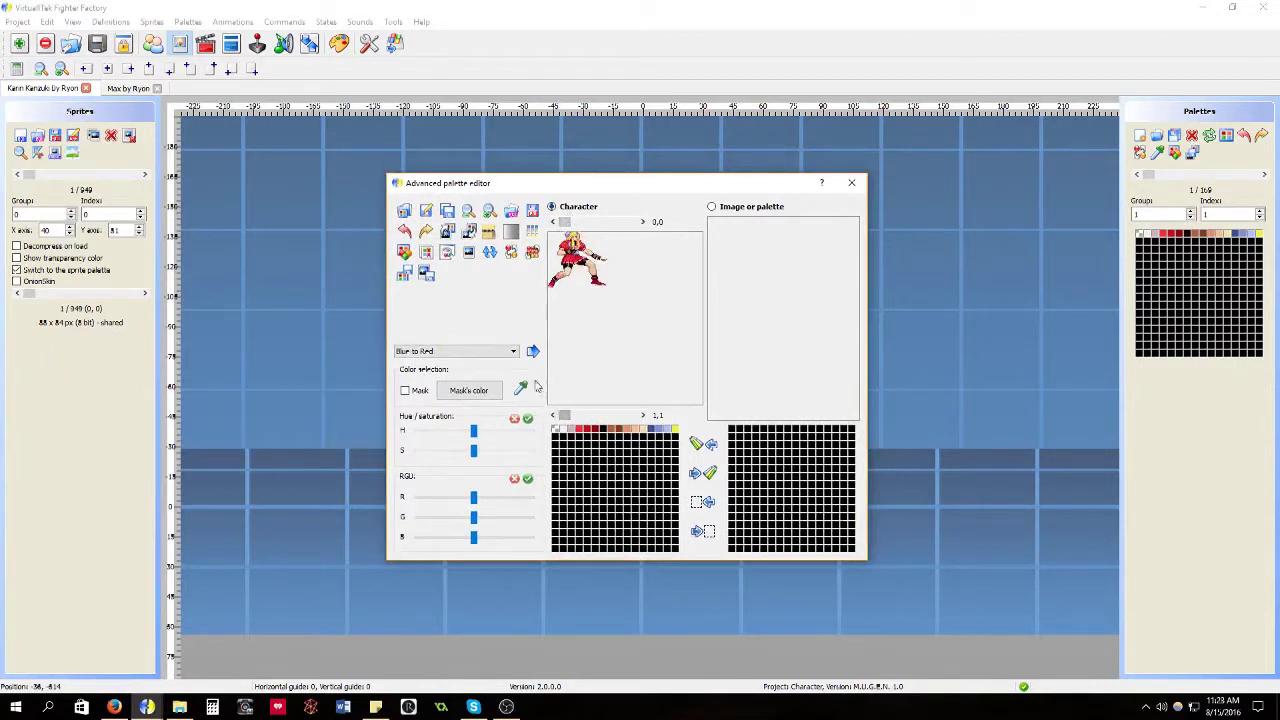
click(489, 211)
click(489, 211)
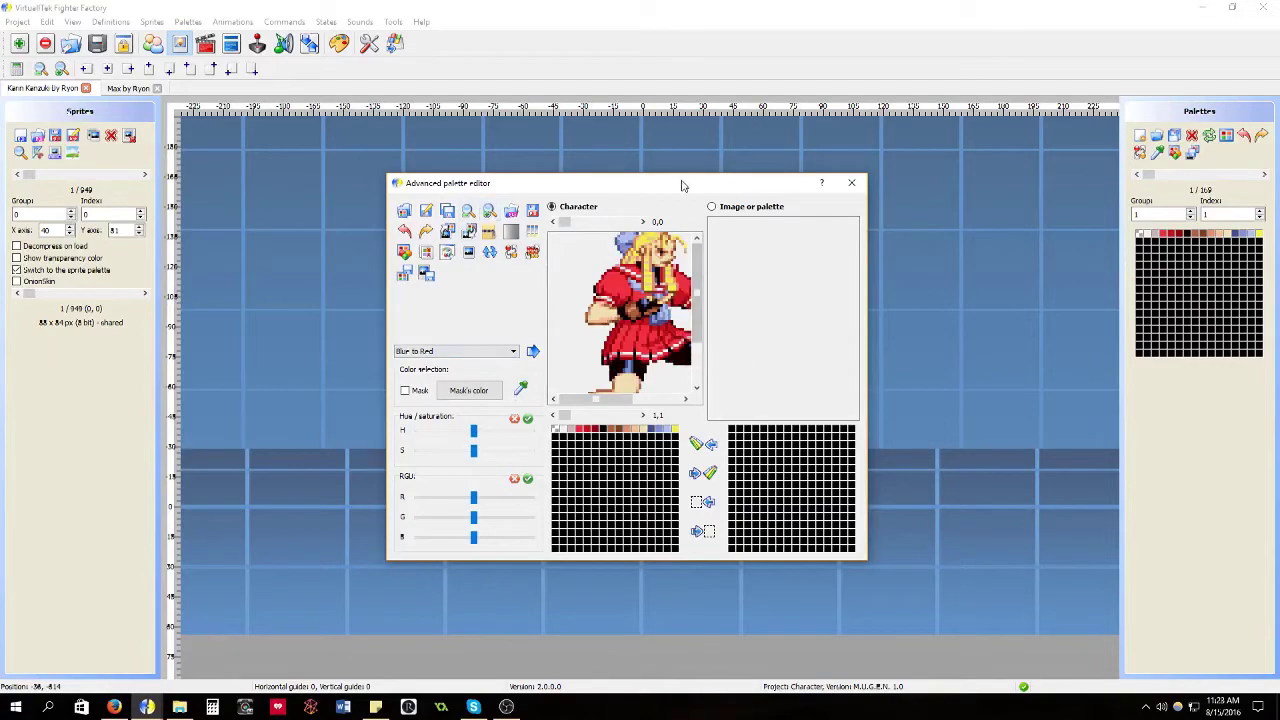
drag(683, 185, 489, 87)
drag(671, 463, 933, 543)
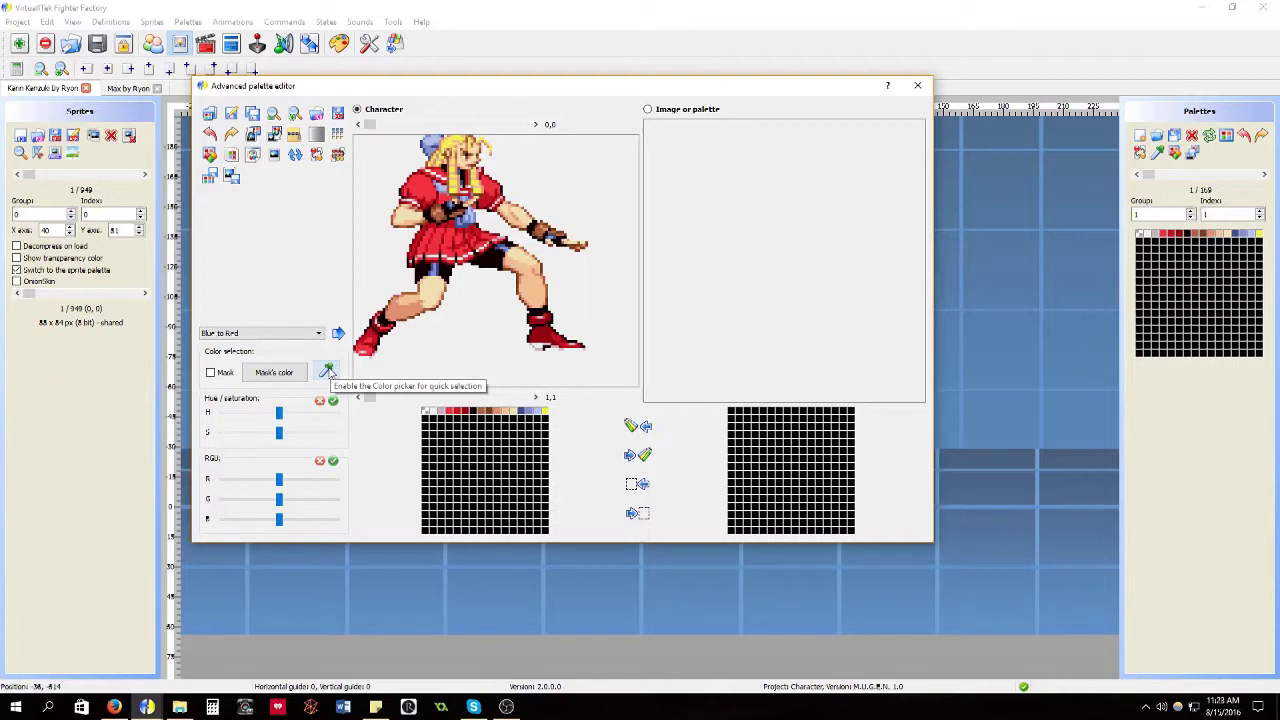
Enable the Color picker for quick selection and select the red shades of the character's outfit
click(327, 371)
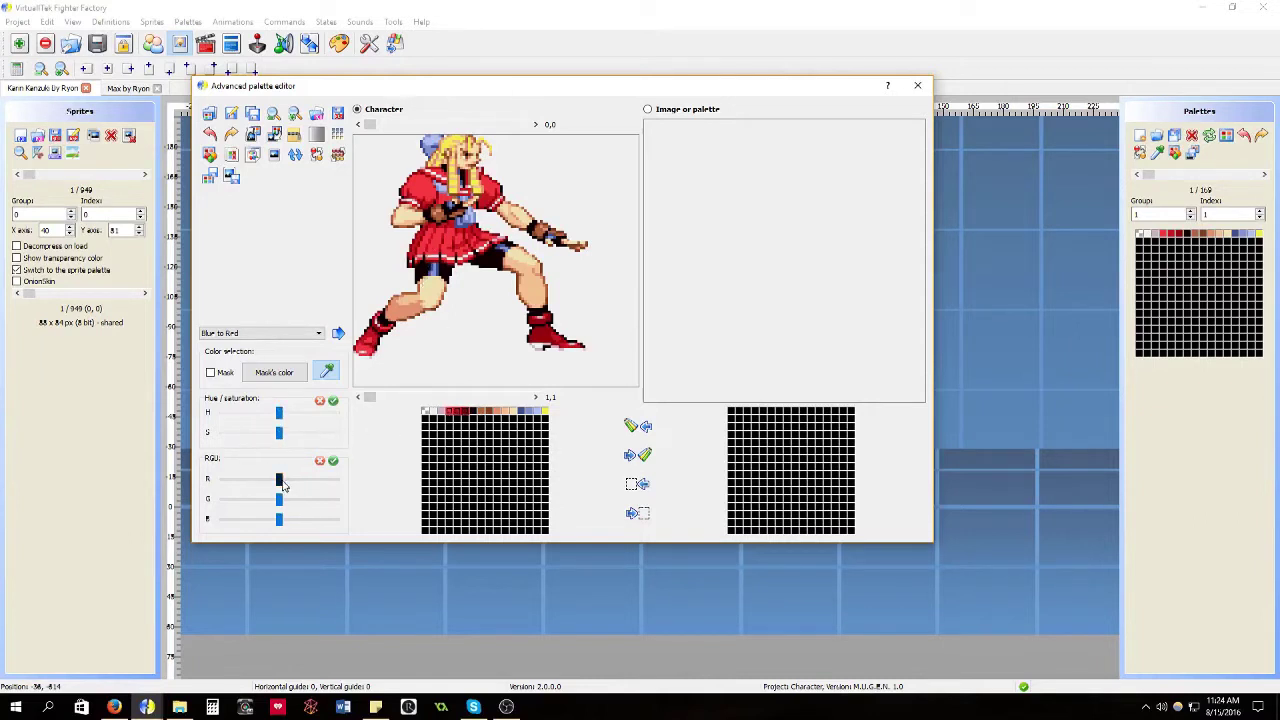
Try the RGB and saturation adjustments on the selected red shades and reset them
drag(280, 484, 280, 519)
mouse_move(280, 432)
mouse_down()
mouse_move(322, 437)
mouse_move(244, 452)
mouse_move(322, 443)
mouse_move(240, 447)
mouse_move(328, 418)
mouse_move(212, 431)
mouse_move(290, 432)
mouse_up()
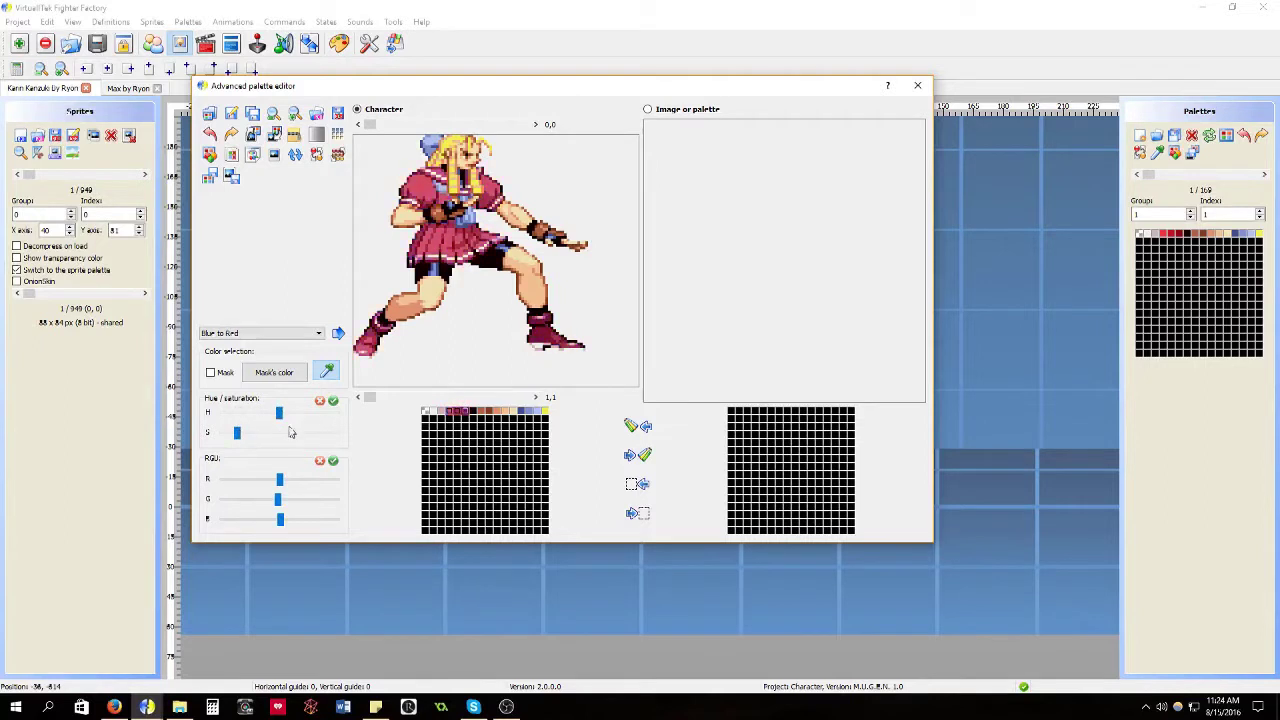
click(320, 401)
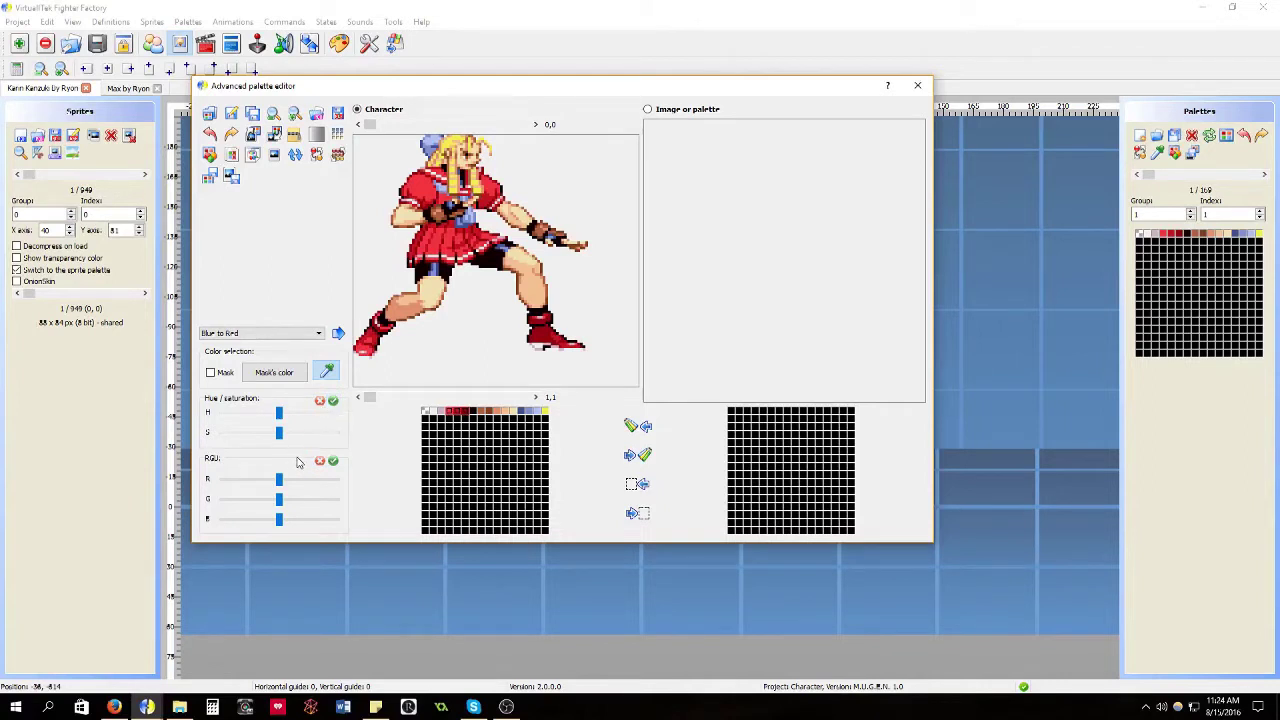
Shift the hue of the selected red outfit shades to green, apply it, and finish the color selection
drag(279, 414, 238, 418)
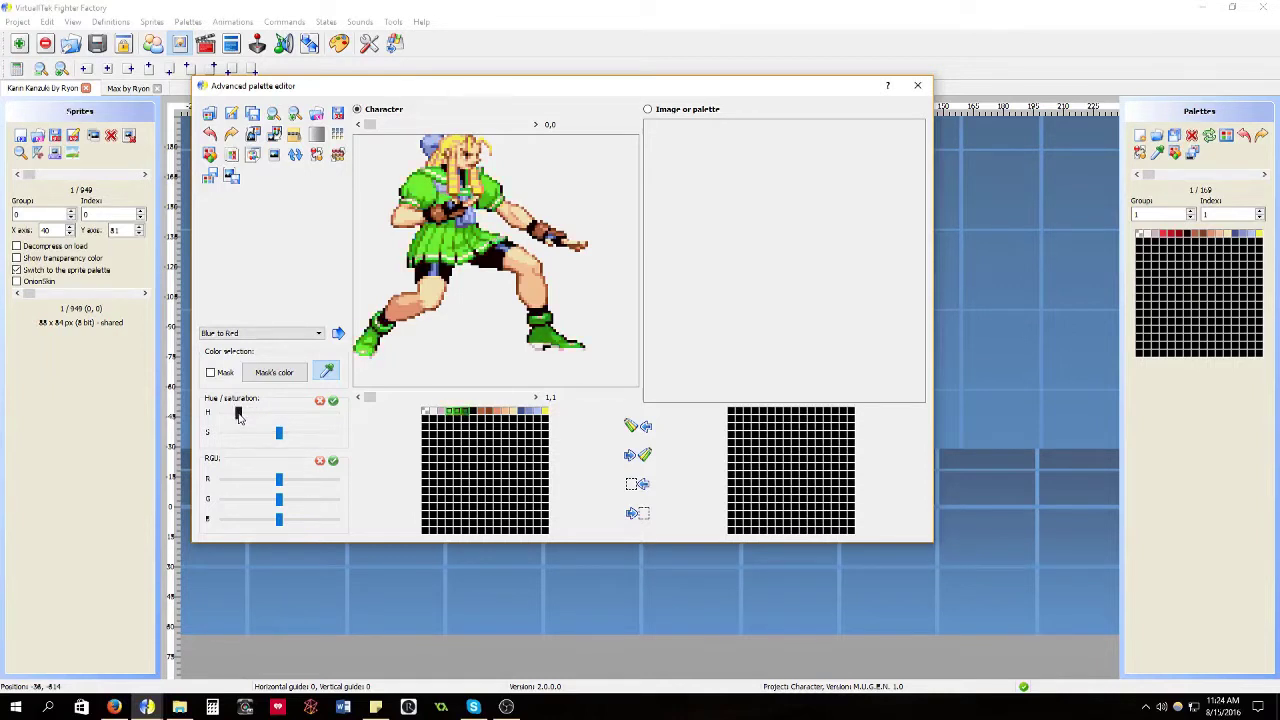
click(335, 401)
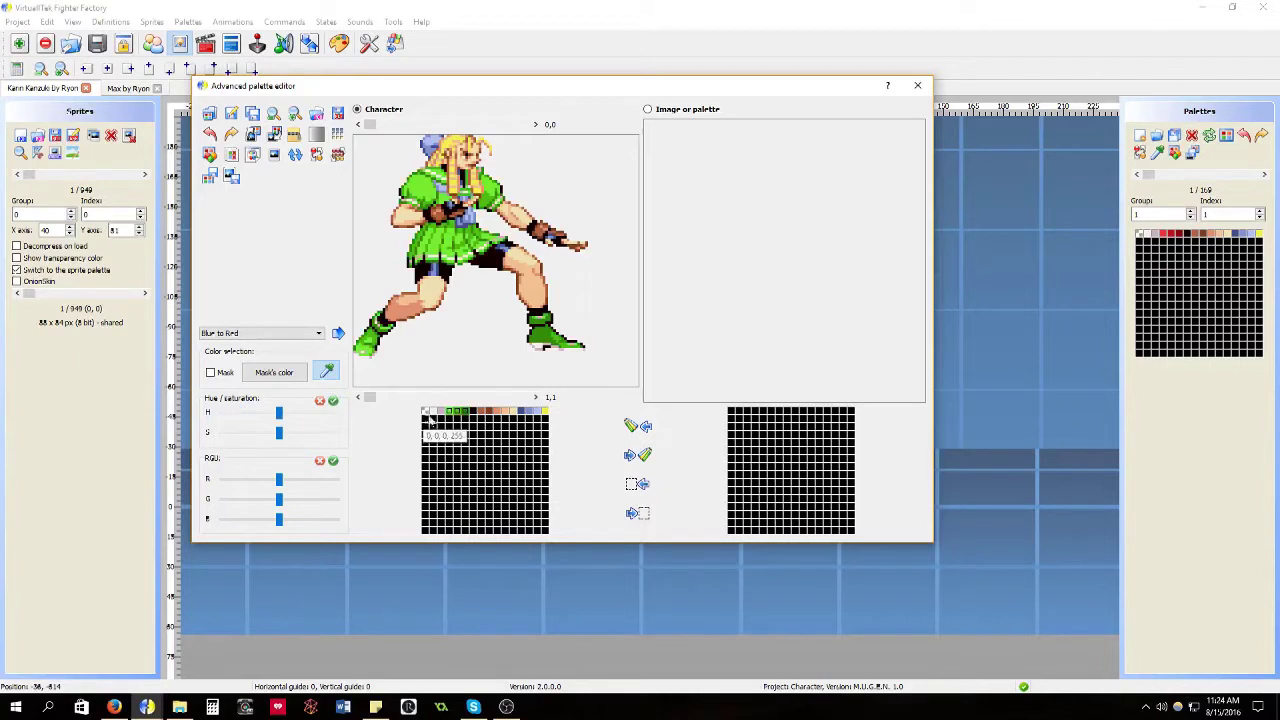
click(326, 371)
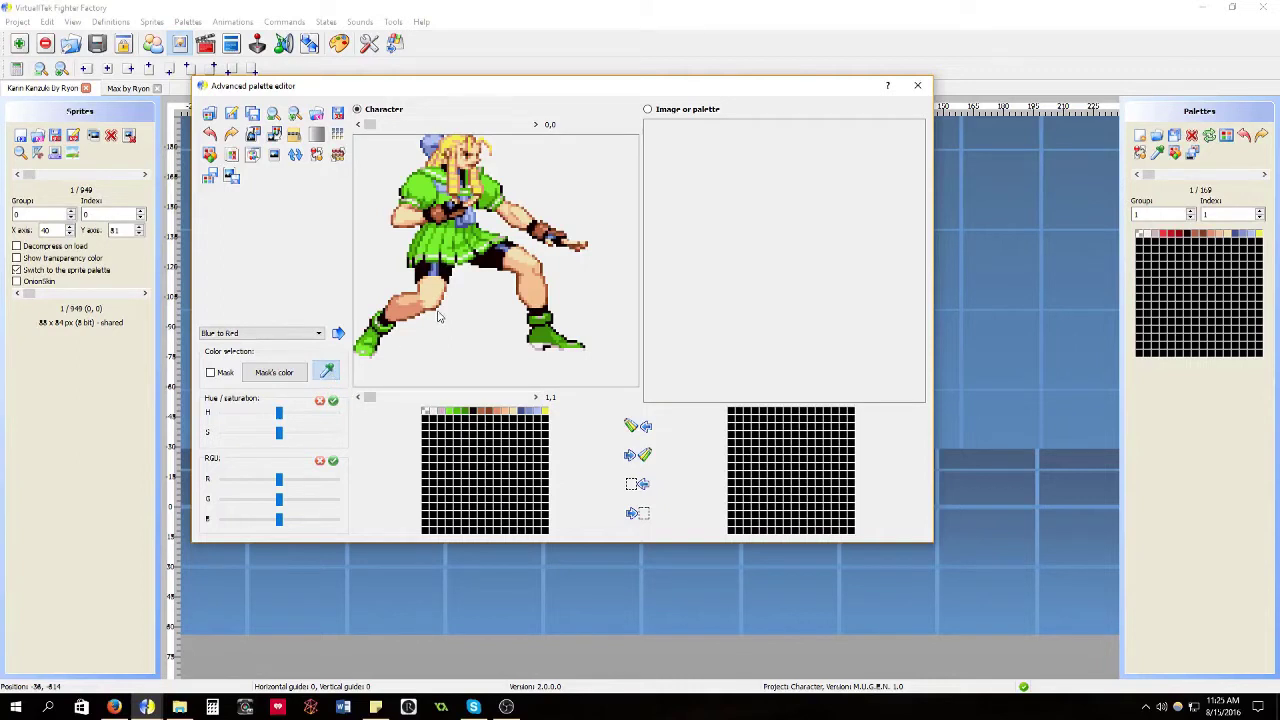
Browse the character's other palettes in the Advanced palette editor's preview and return to palette 1,1
click(440, 145)
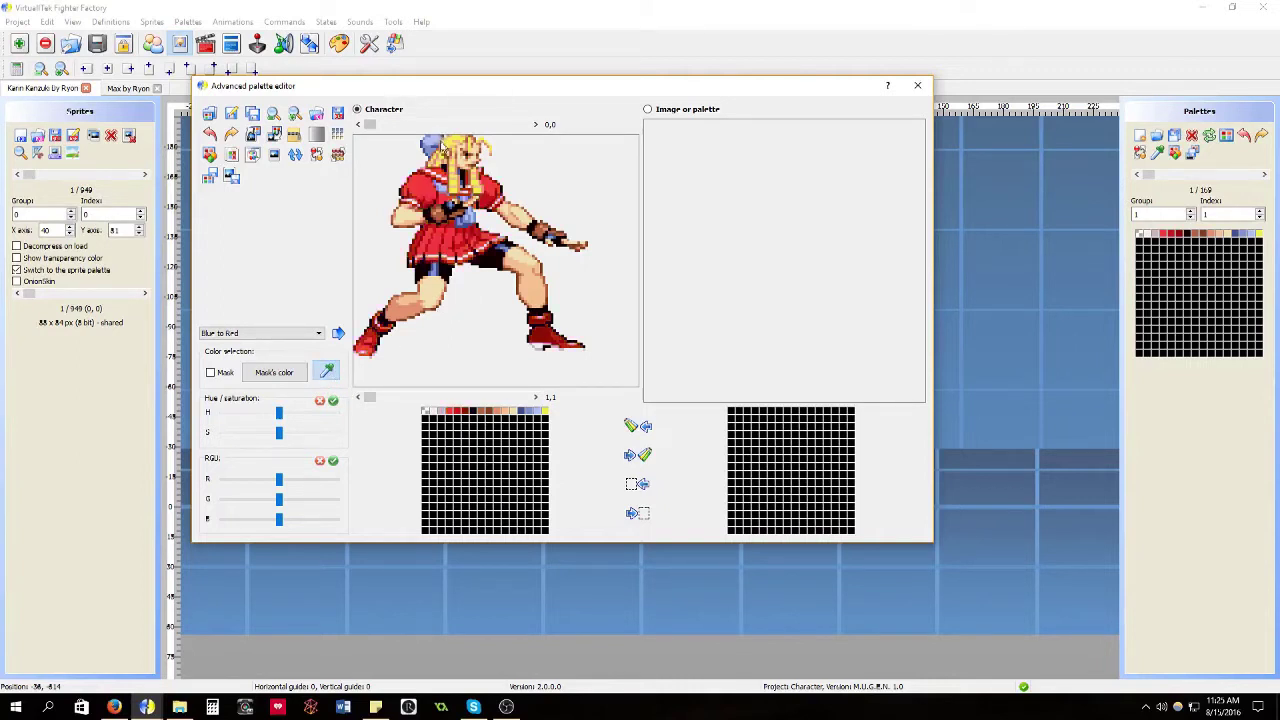
scroll(479, 402, down, 3)
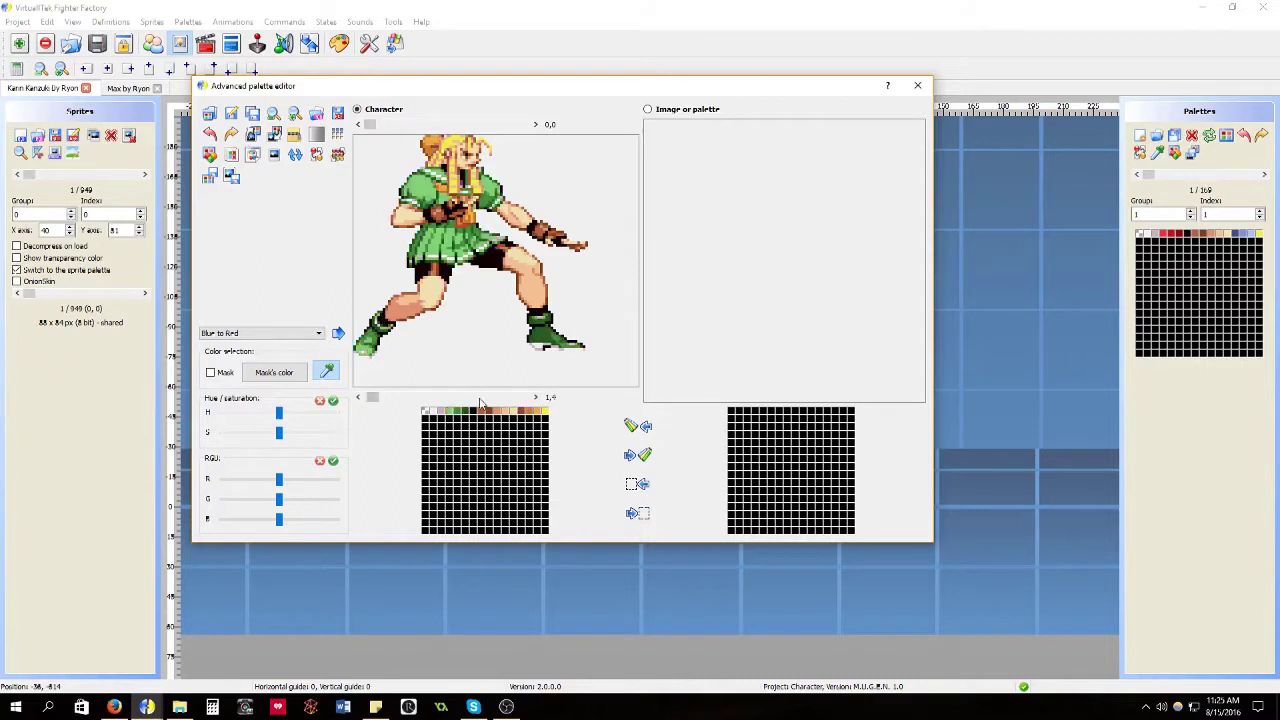
scroll(479, 402, up, 3)
scroll(480, 403, up, 3)
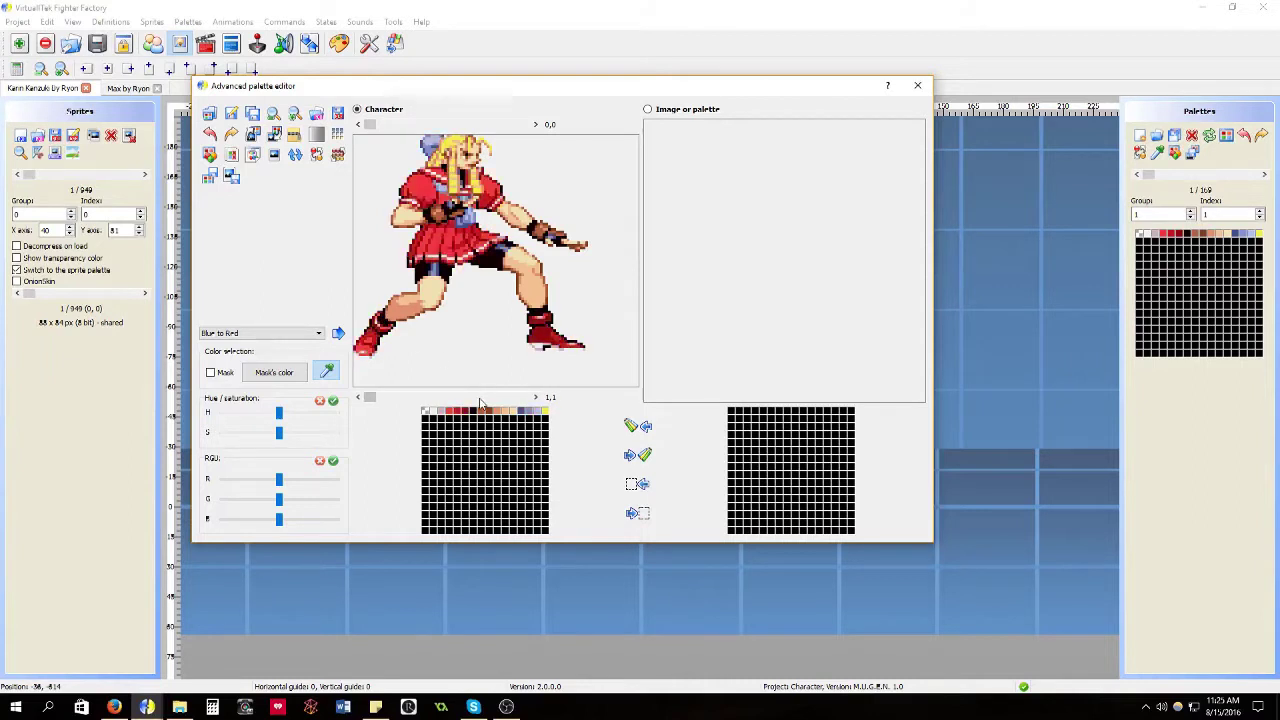
scroll(480, 403, down, 3)
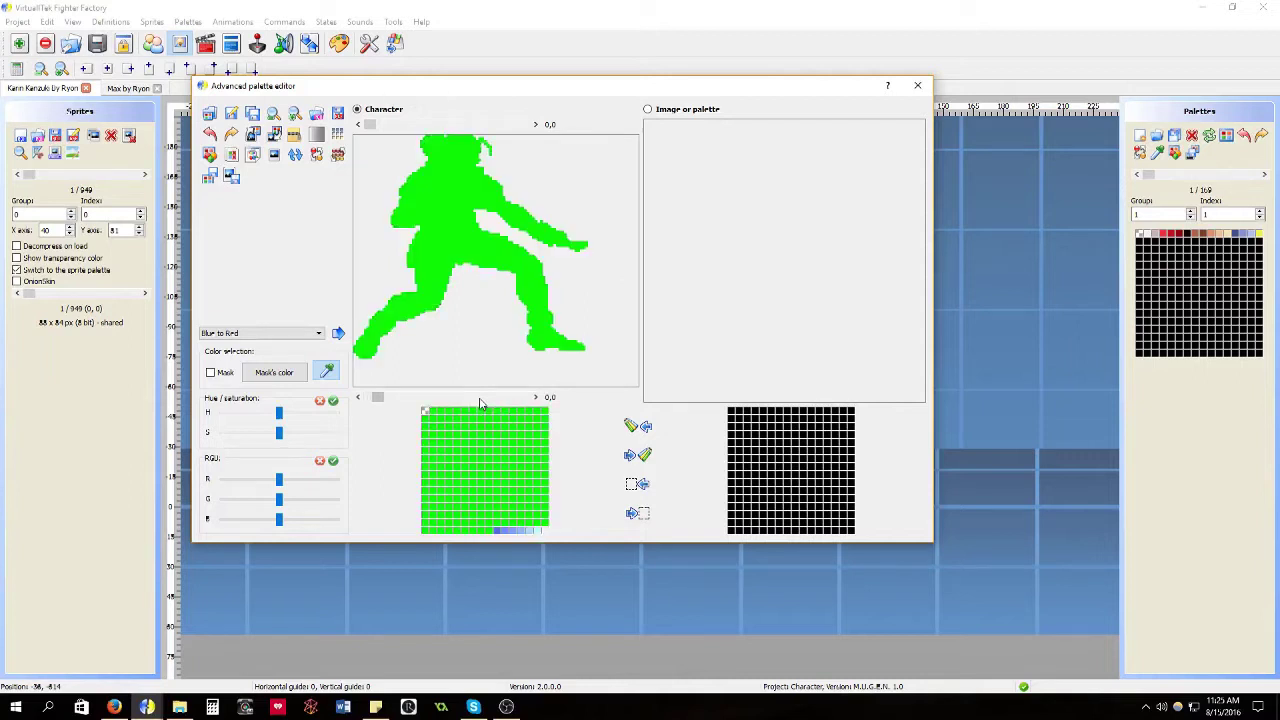
scroll(480, 403, up, 3)
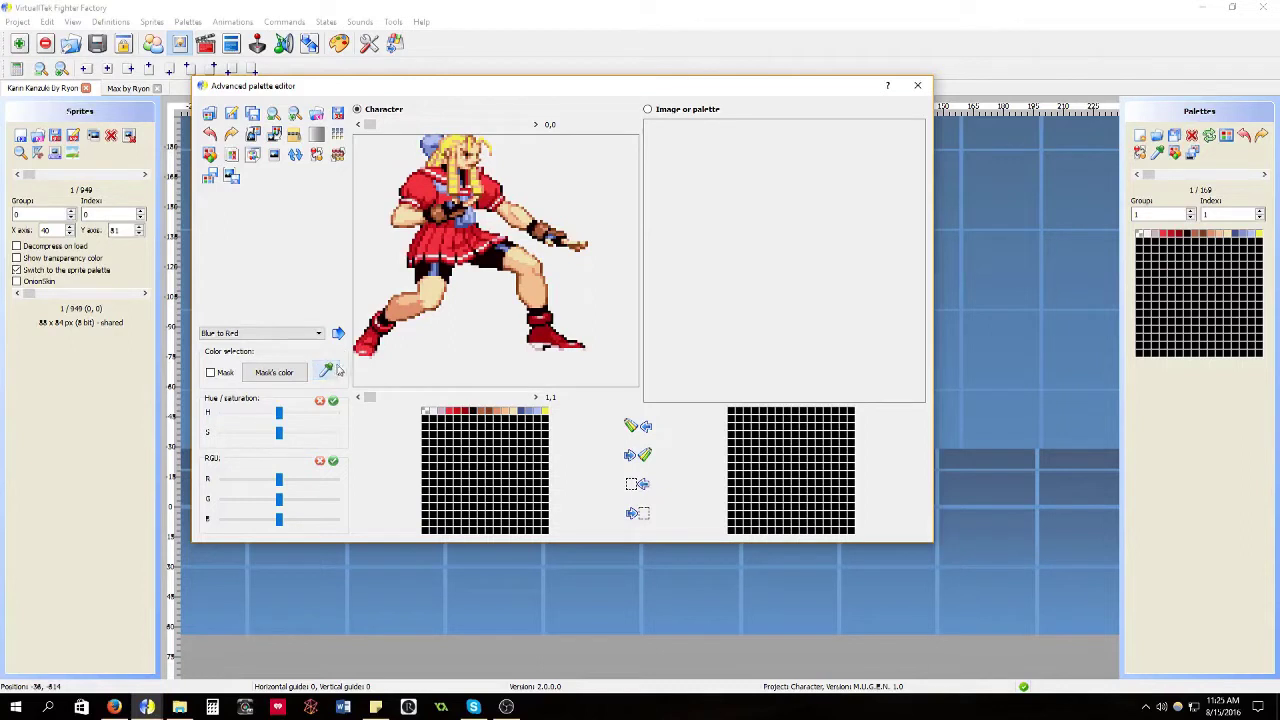
Select the red outfit shades with the Color picker, shift their hue to green with lower saturation, and apply it
click(334, 370)
drag(279, 413, 250, 435)
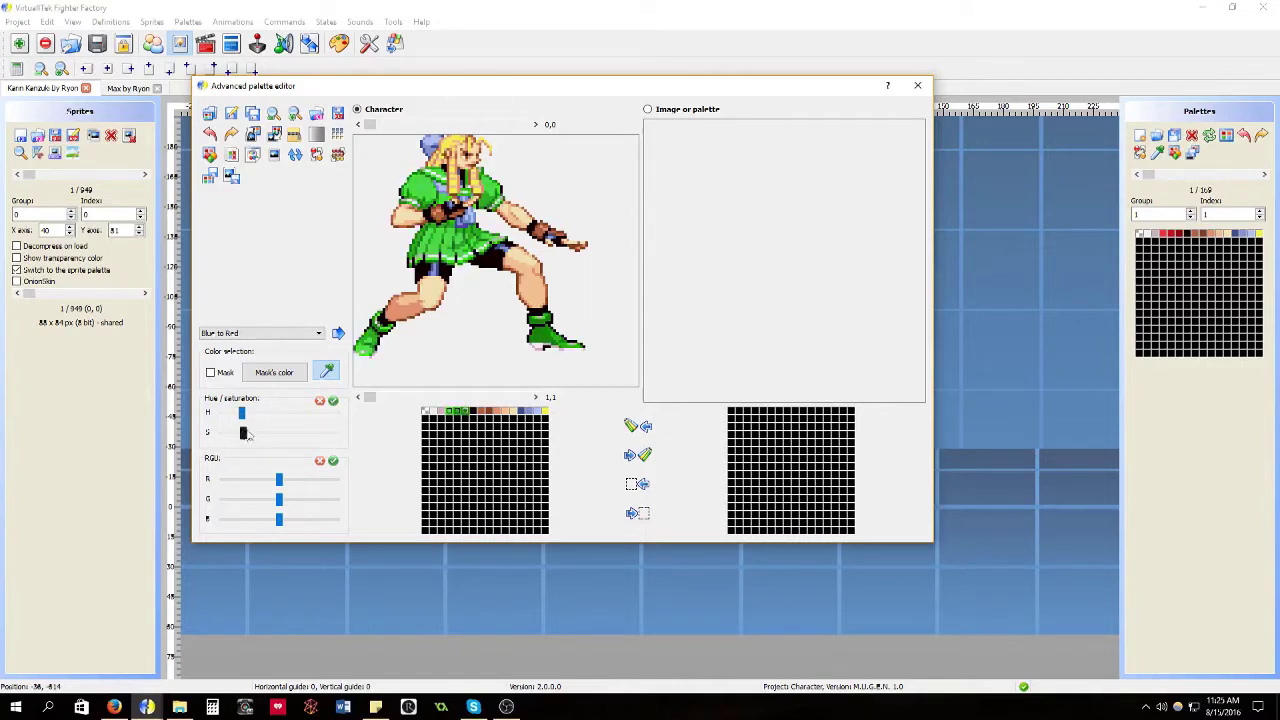
click(333, 400)
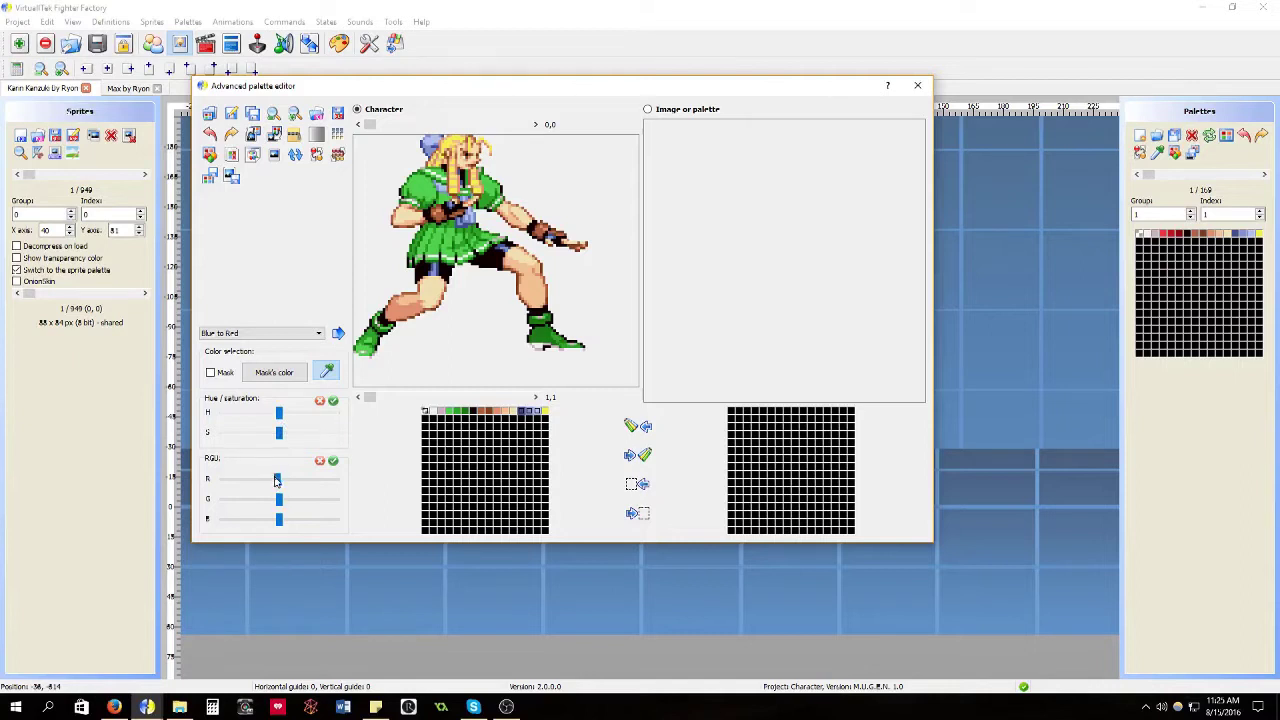
Turn the blue shades of the bow and shorts orange with maximum red, less blue and shifted hue and saturation, and apply both adjustments
drag(279, 481, 313, 481)
drag(279, 412, 232, 414)
click(425, 420)
drag(318, 480, 266, 500)
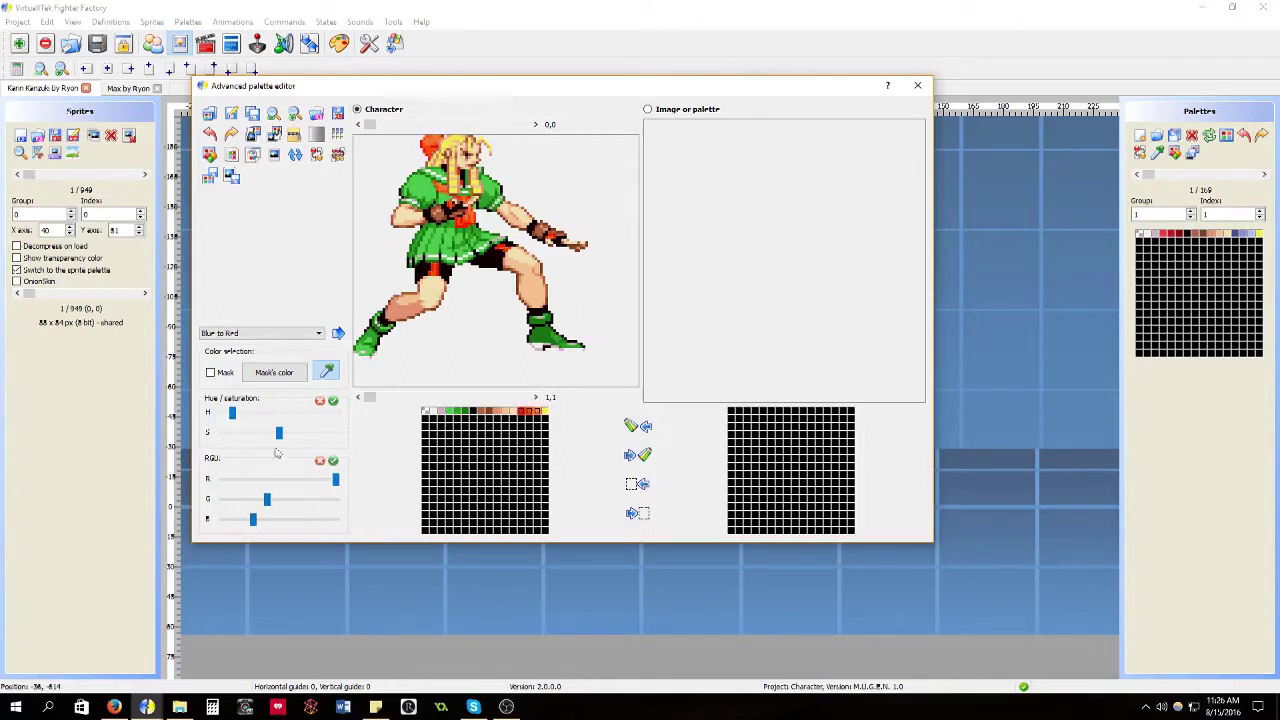
drag(279, 432, 238, 433)
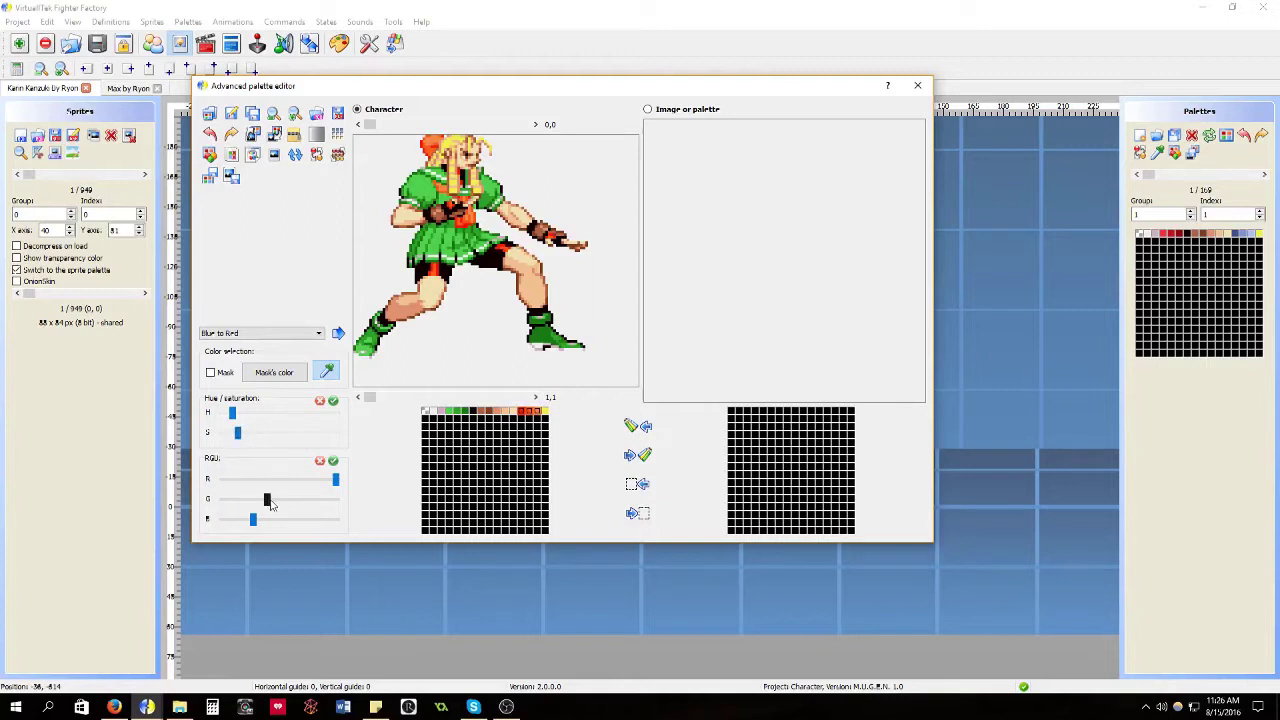
drag(266, 500, 240, 520)
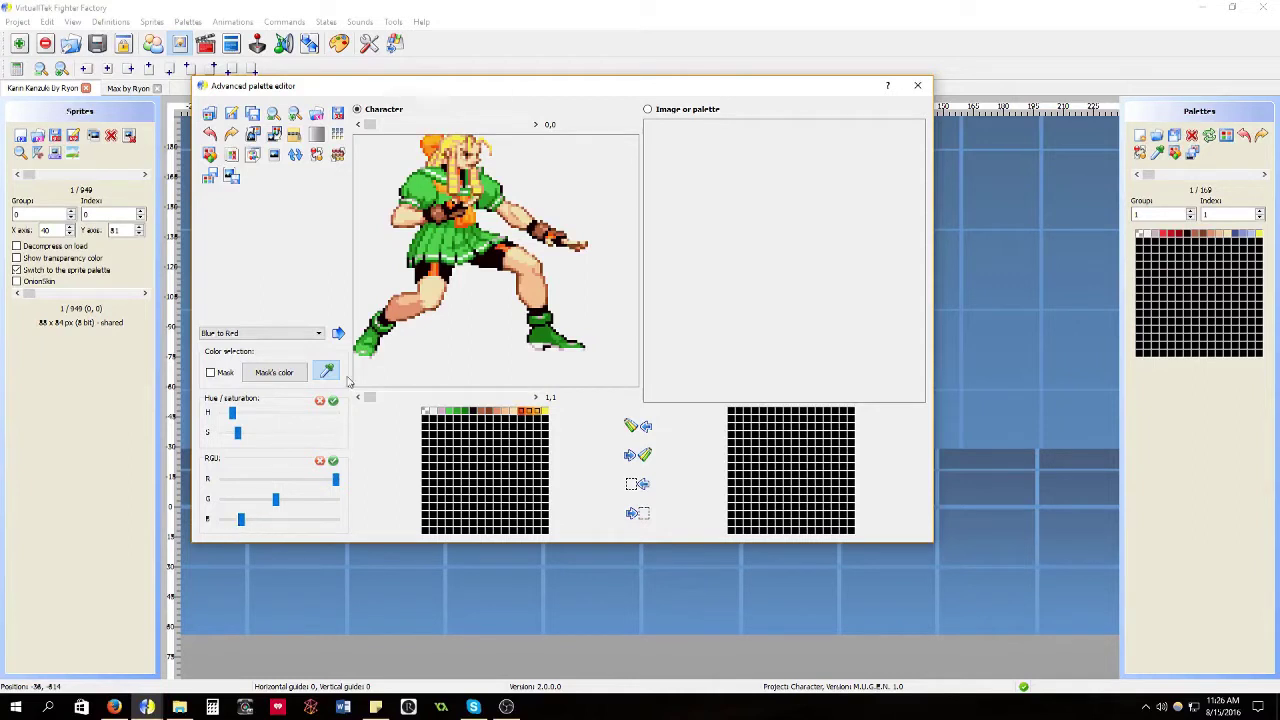
click(333, 400)
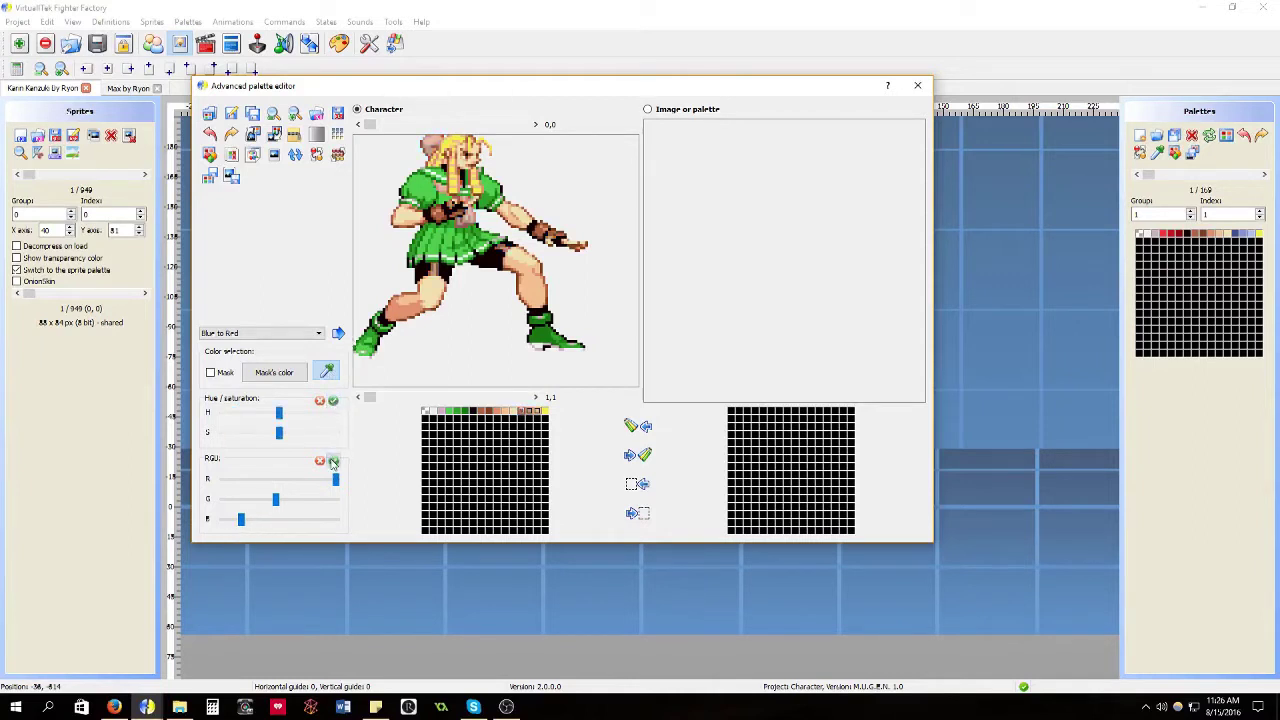
click(333, 461)
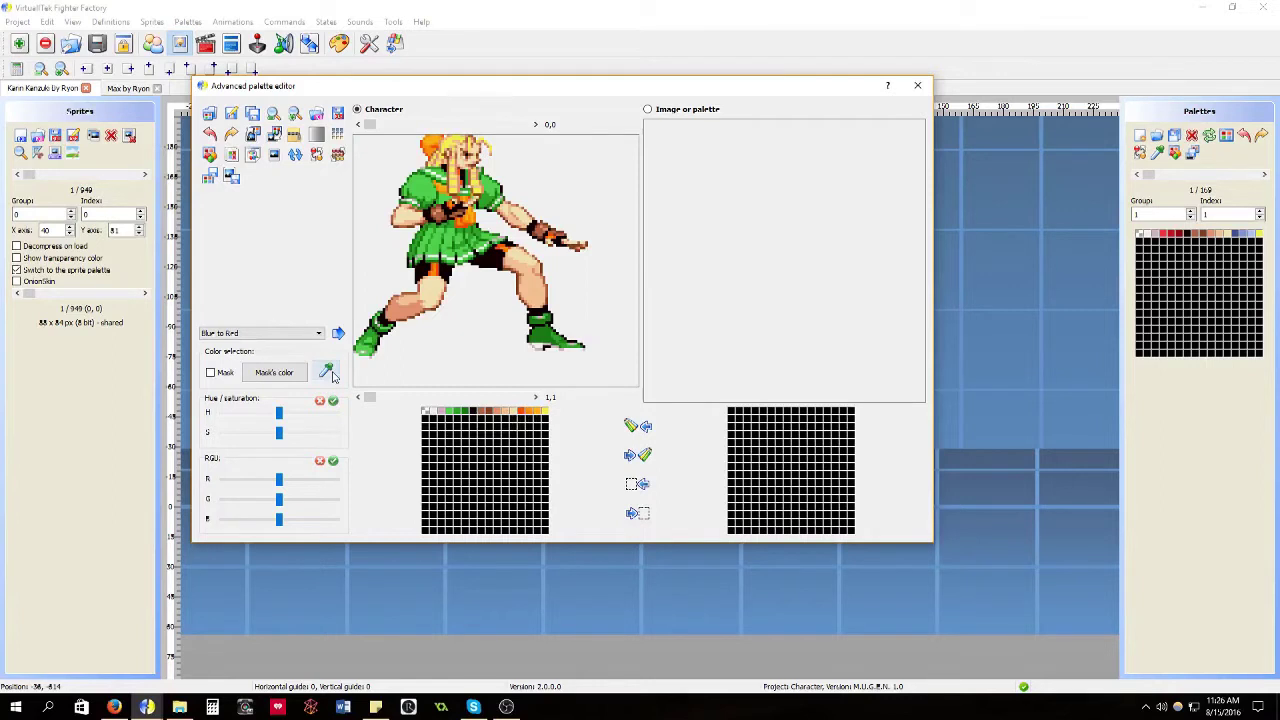
Select the yellow hair shade, try RGB and hue/saturation adjustments on it, and reset them
click(331, 374)
drag(278, 432, 222, 519)
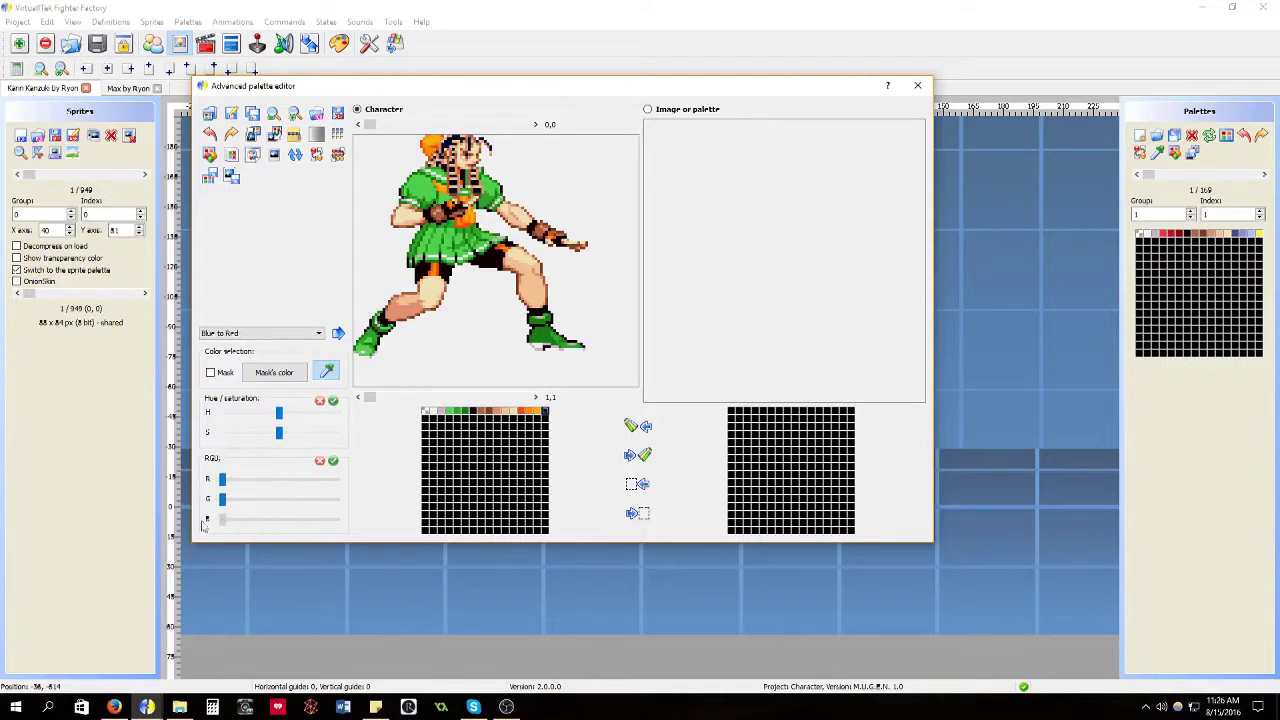
mouse_move(279, 433)
mouse_down()
mouse_move(260, 437)
mouse_move(306, 420)
mouse_move(260, 421)
mouse_move(285, 421)
mouse_up()
click(320, 461)
click(320, 401)
click(320, 401)
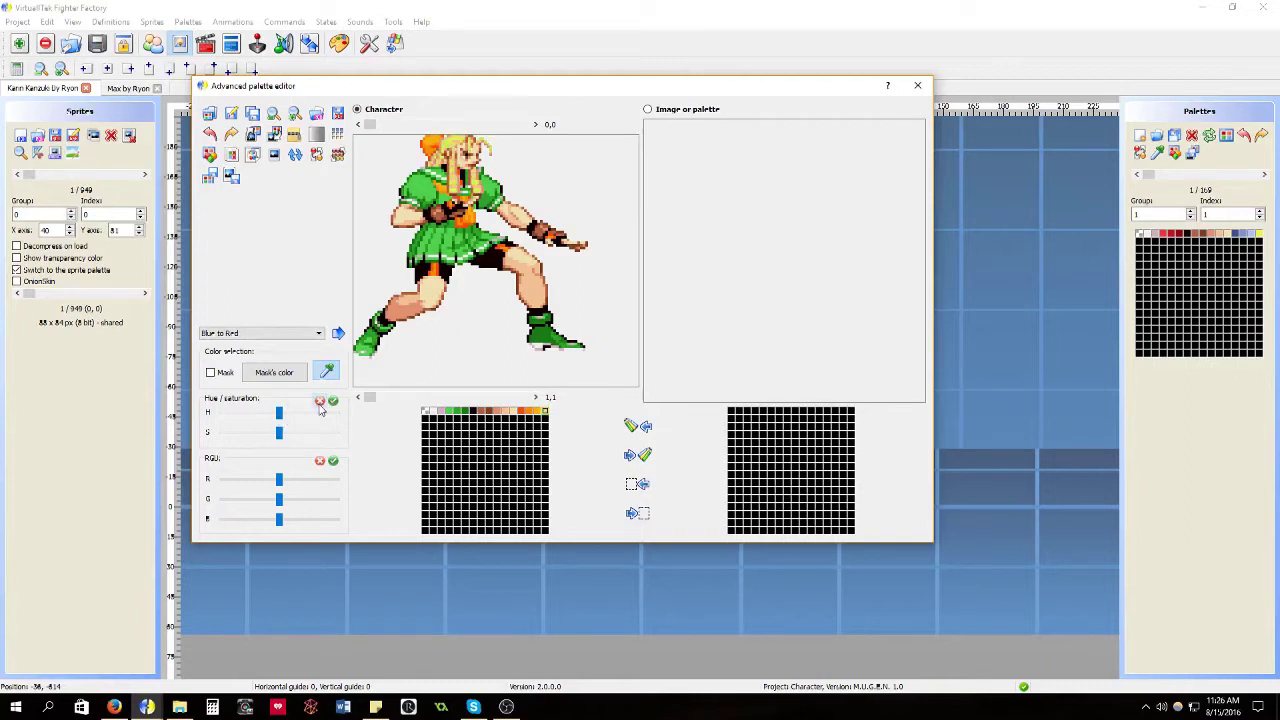
drag(279, 433, 326, 434)
click(320, 401)
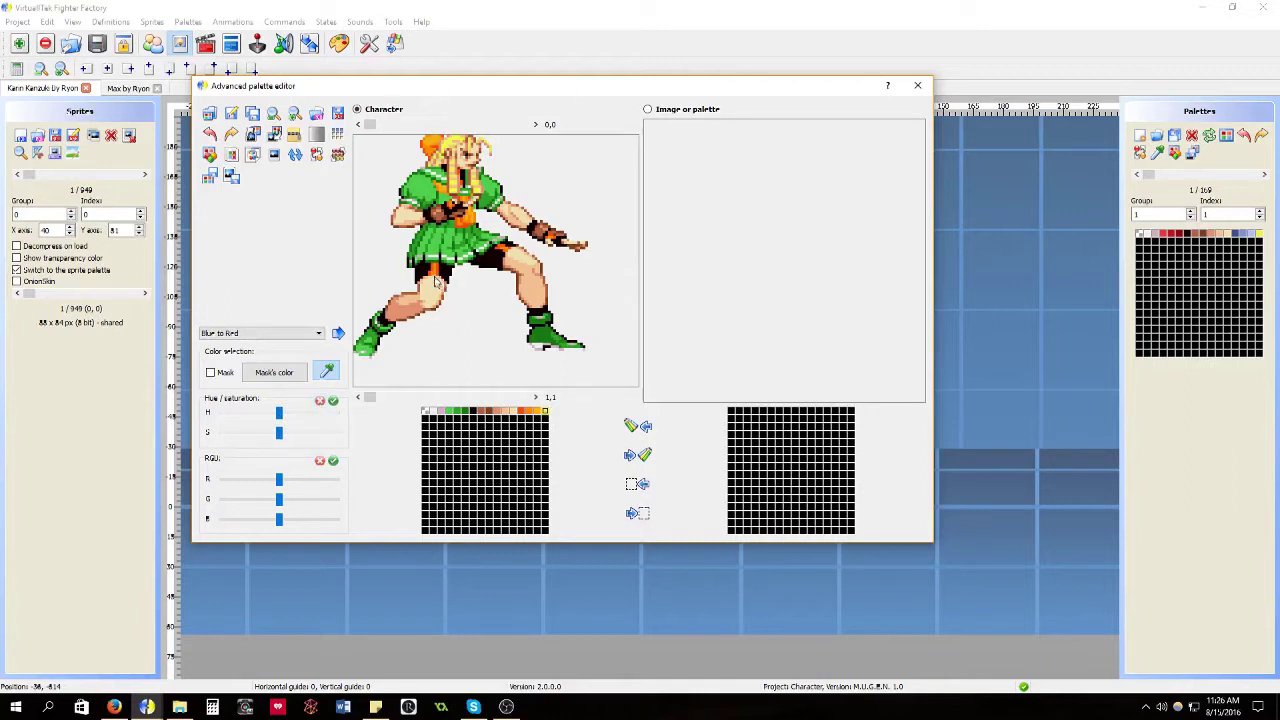
Add the edited colors as a new palette with group 1 and index 13, and close the Advanced palette editor
click(253, 118)
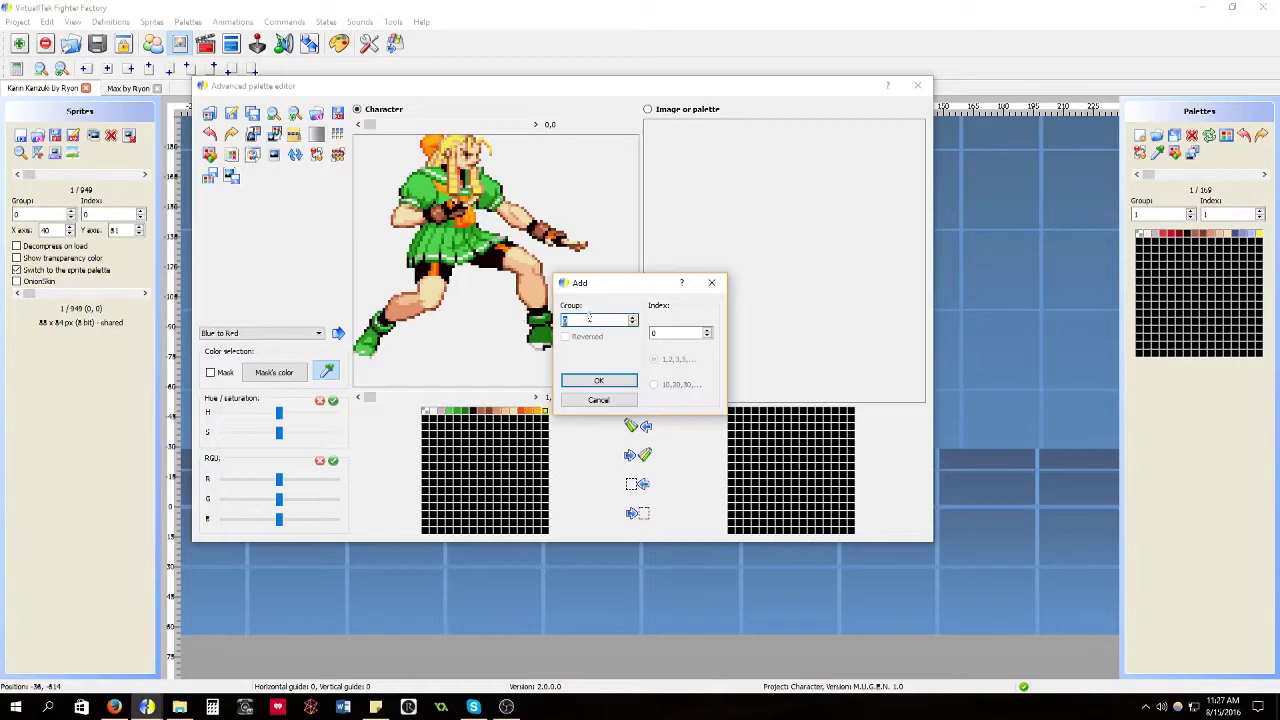
double_click(655, 333)
text(13)
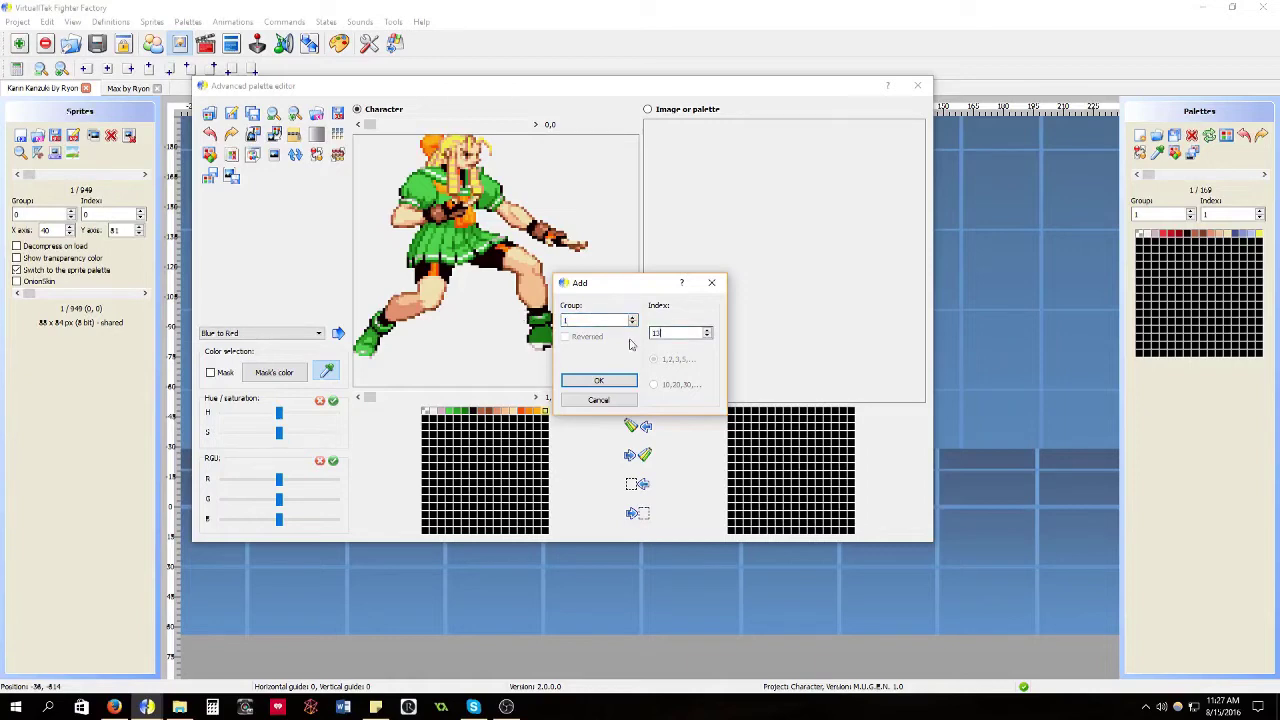
click(598, 381)
click(917, 85)
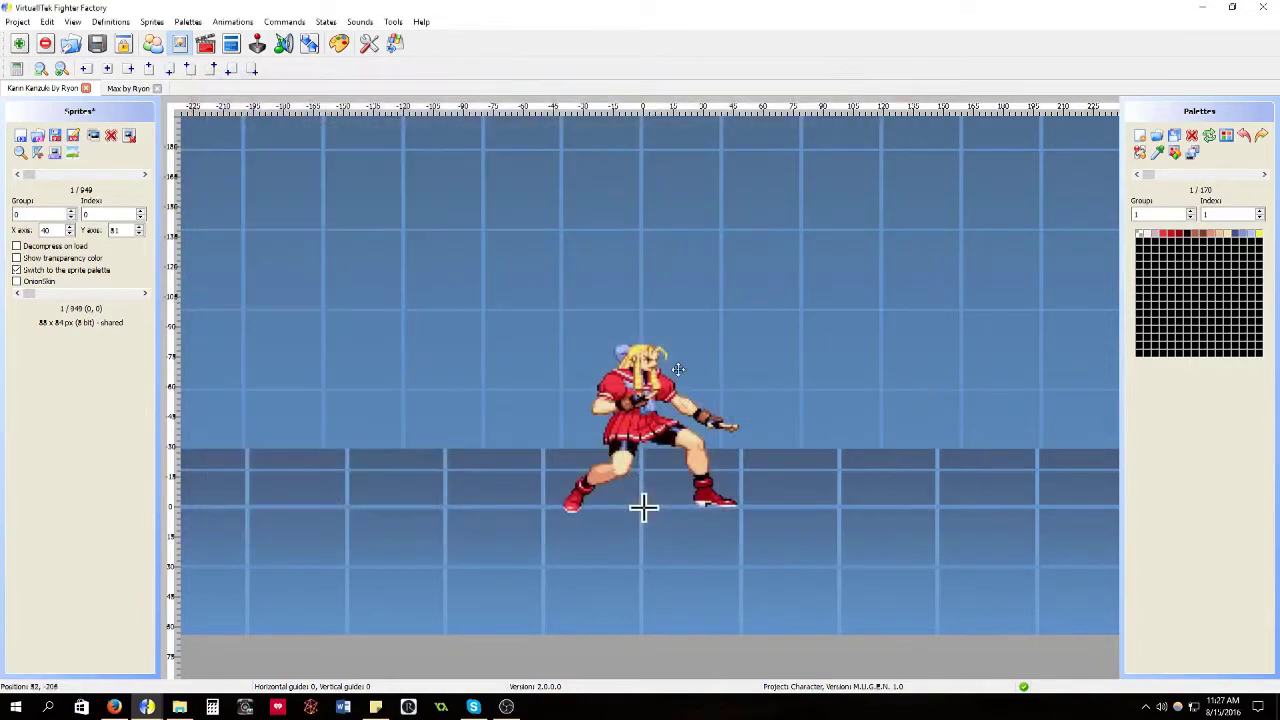
Step through the character's palettes to compare them on the sprite, and return to the first one
click(1265, 175)
click(1265, 175)
click(1265, 175)
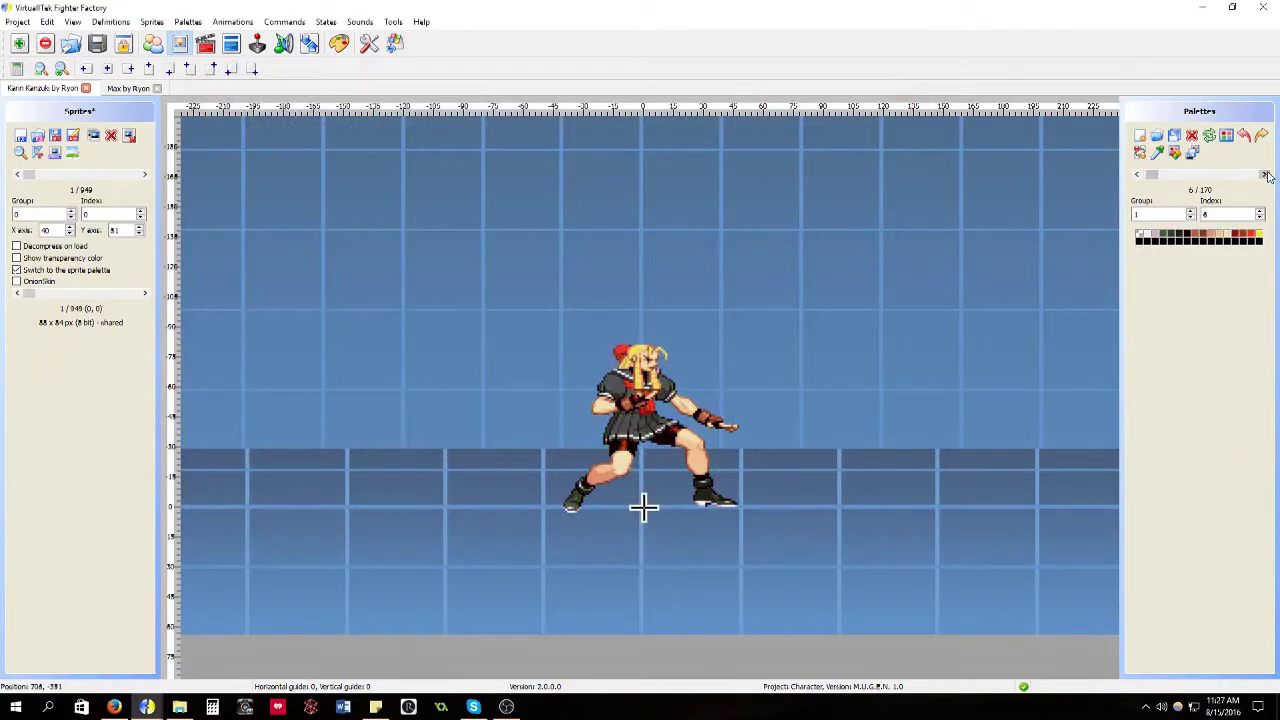
click(1265, 175)
click(1265, 175)
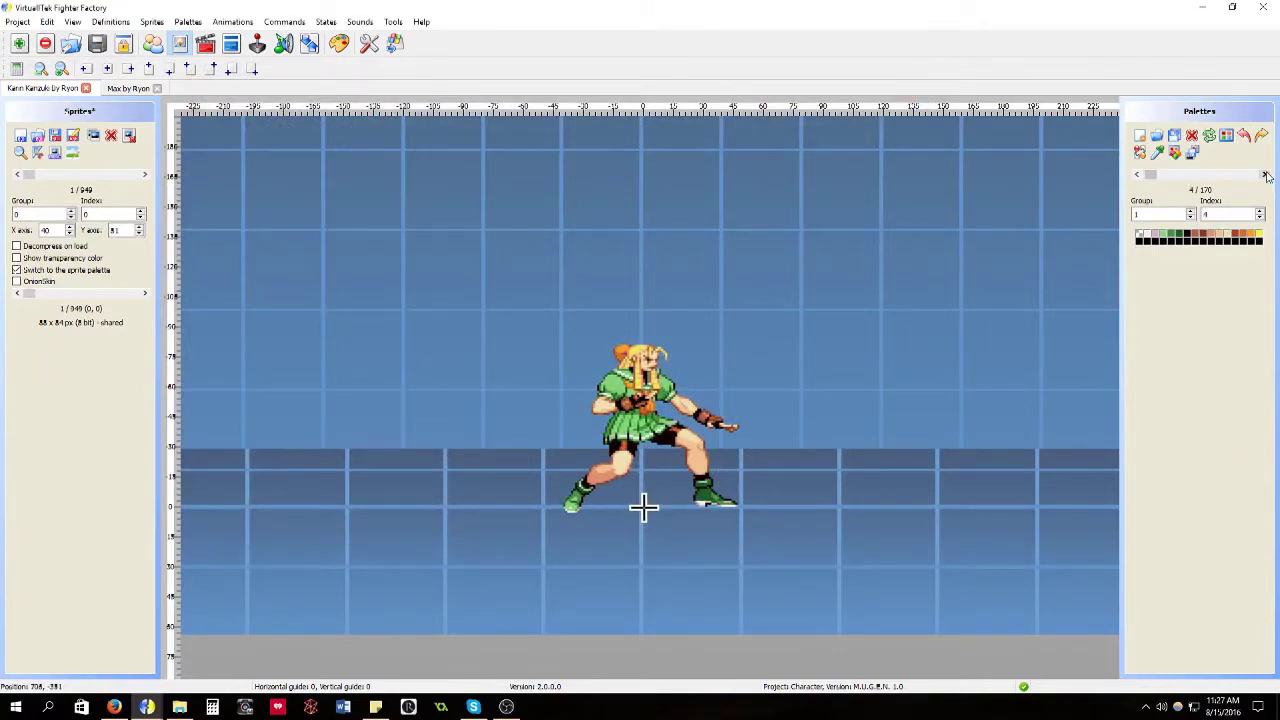
click(1265, 175)
click(1265, 175)
click(1265, 175)
click(1265, 175)
click(1265, 175)
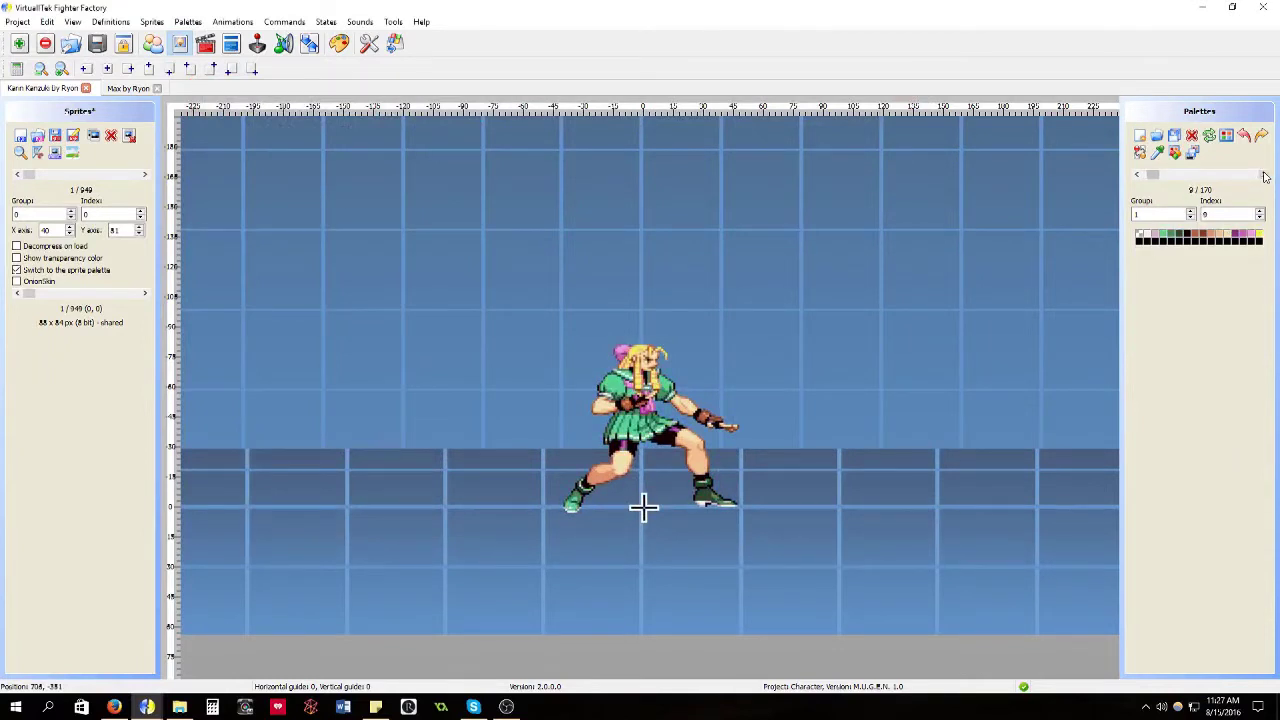
click(1265, 175)
drag(1150, 175, 1089, 180)
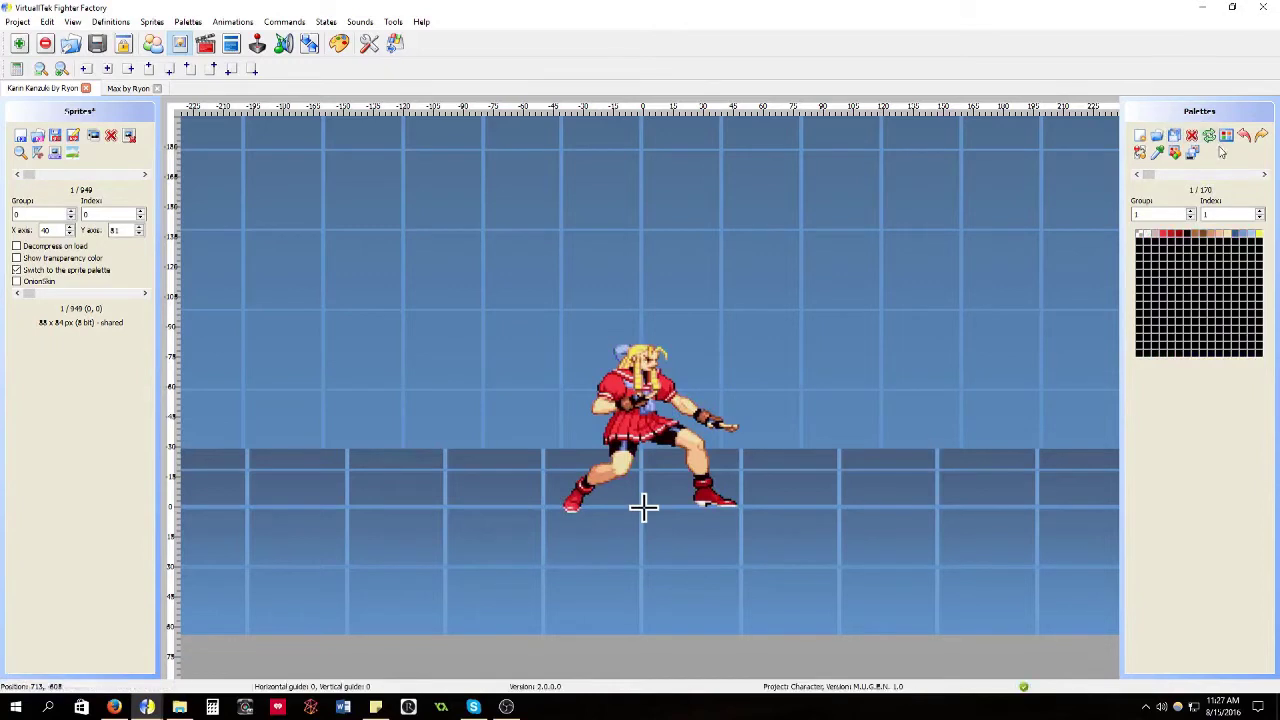
click(314, 47)
click(314, 47)
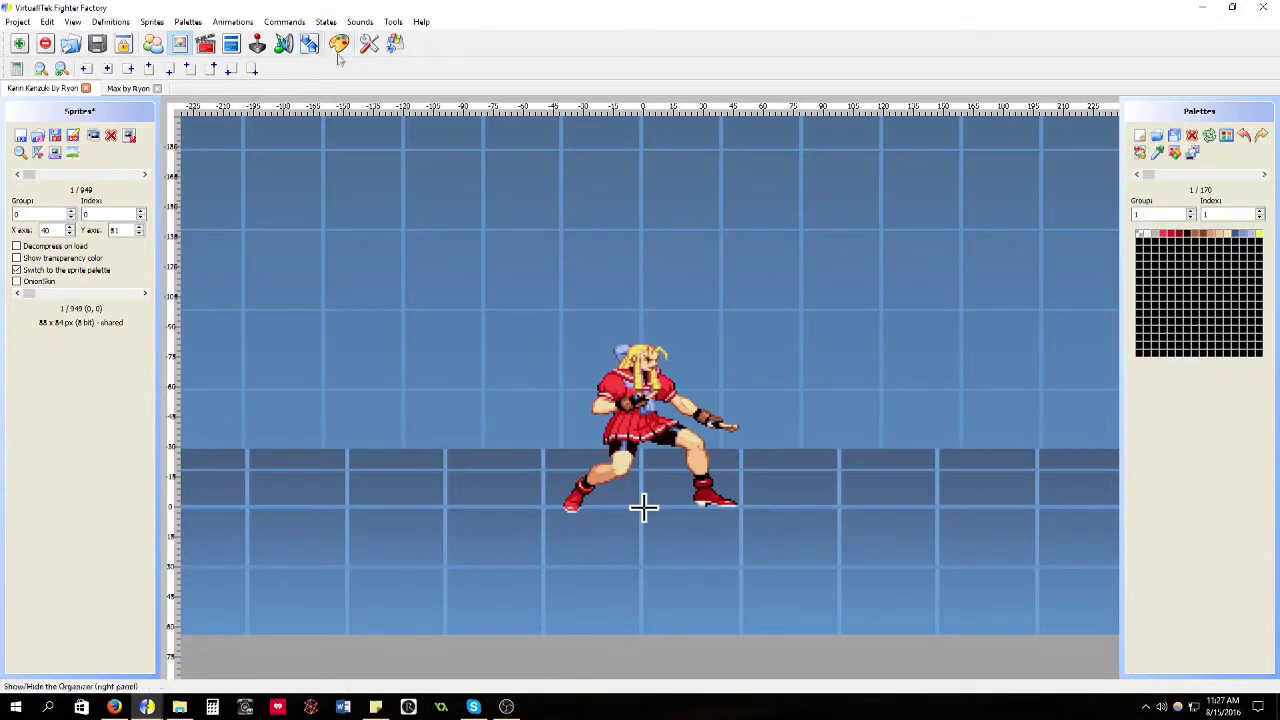
click(187, 21)
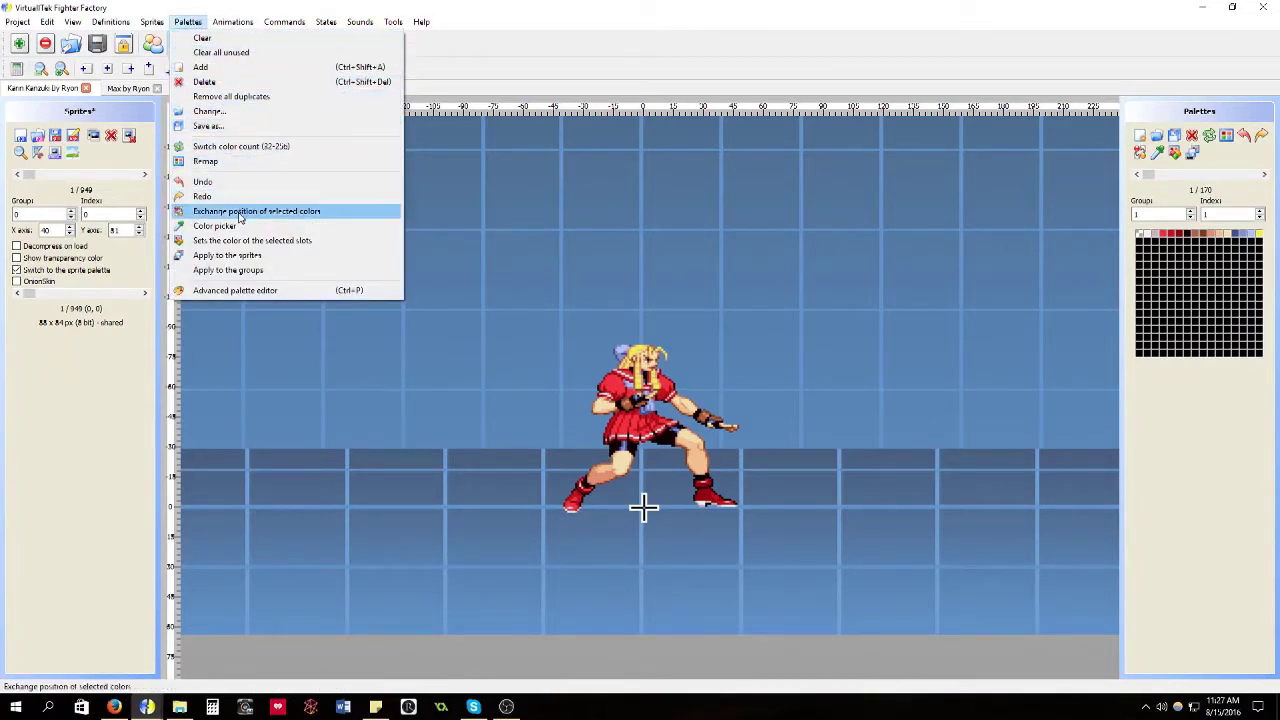
click(241, 146)
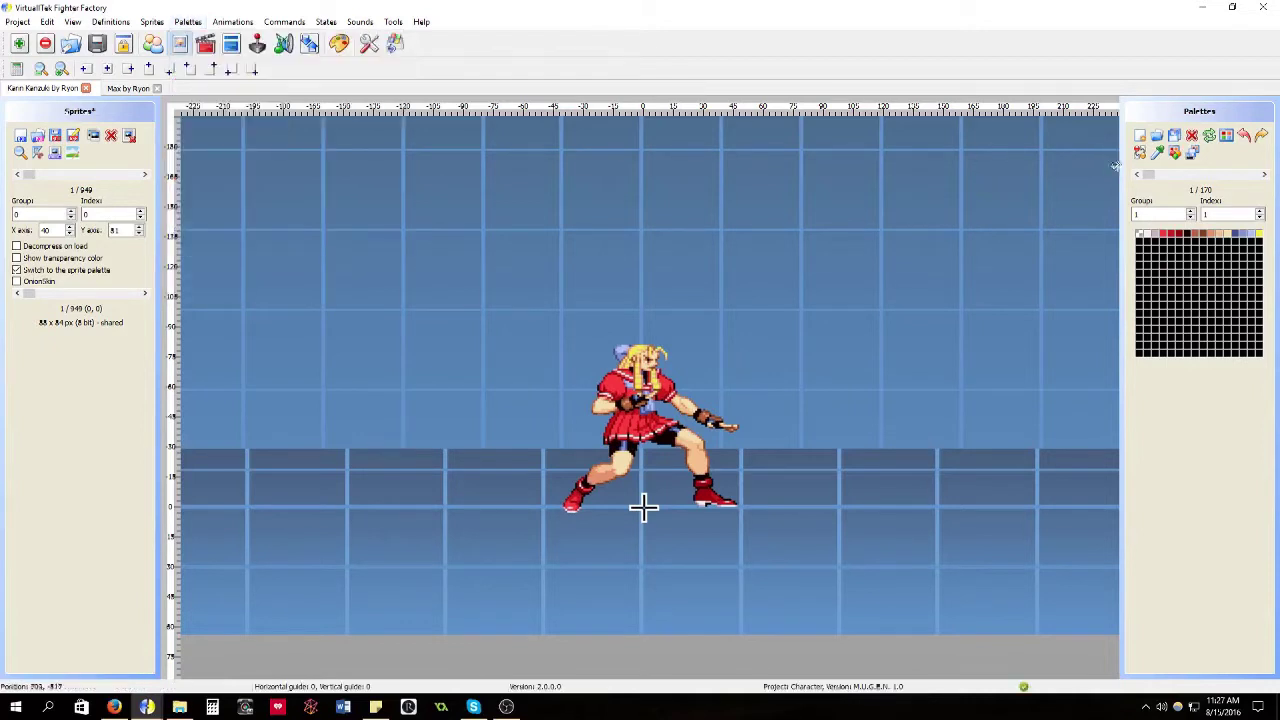
Go to the newly added green and orange palette at the end of the list and set its index to 30
scroll(1222, 216, up, 6)
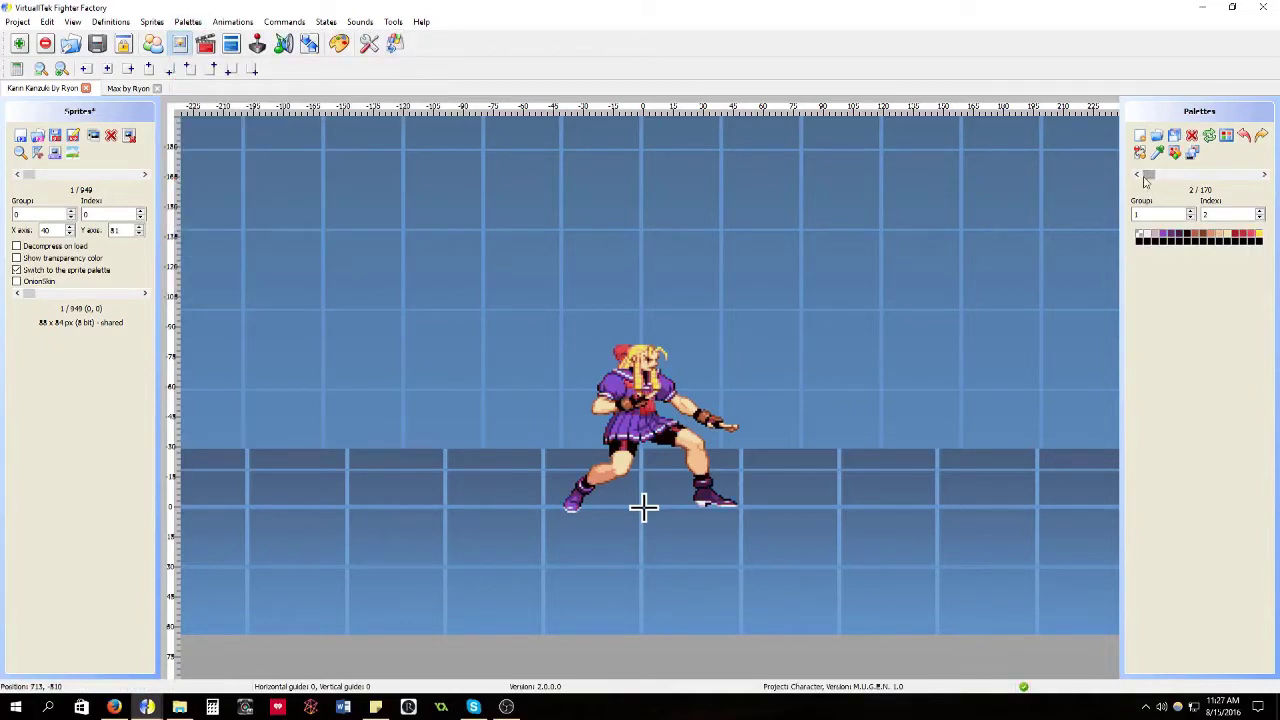
scroll(1222, 216, up, 2)
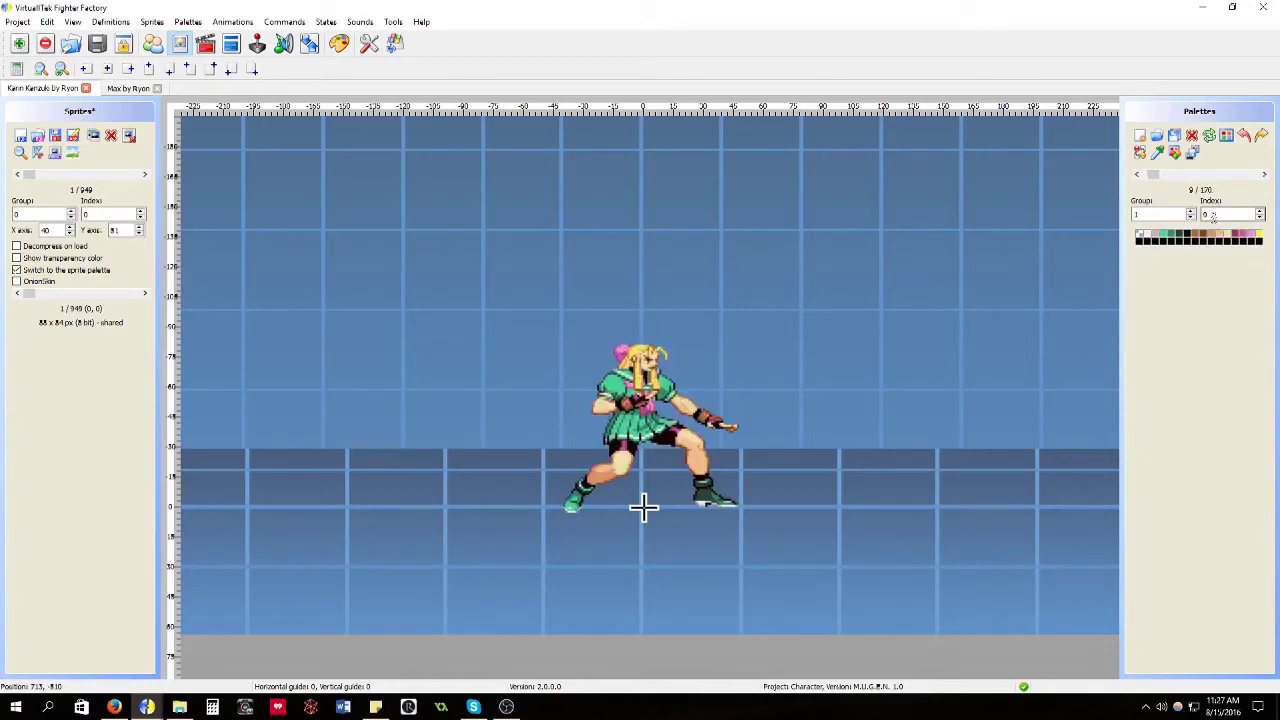
drag(1153, 175, 1256, 176)
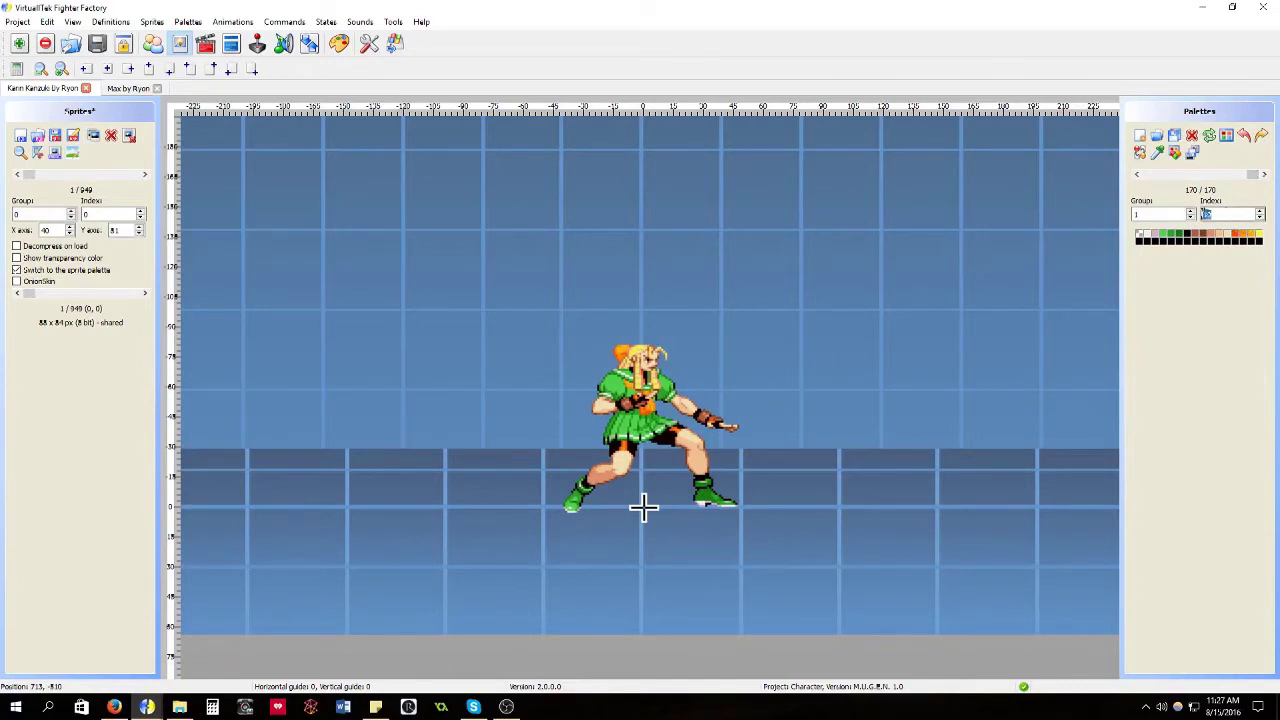
text(12)
key(BackSpace)
key(BackSpace)
text(30)
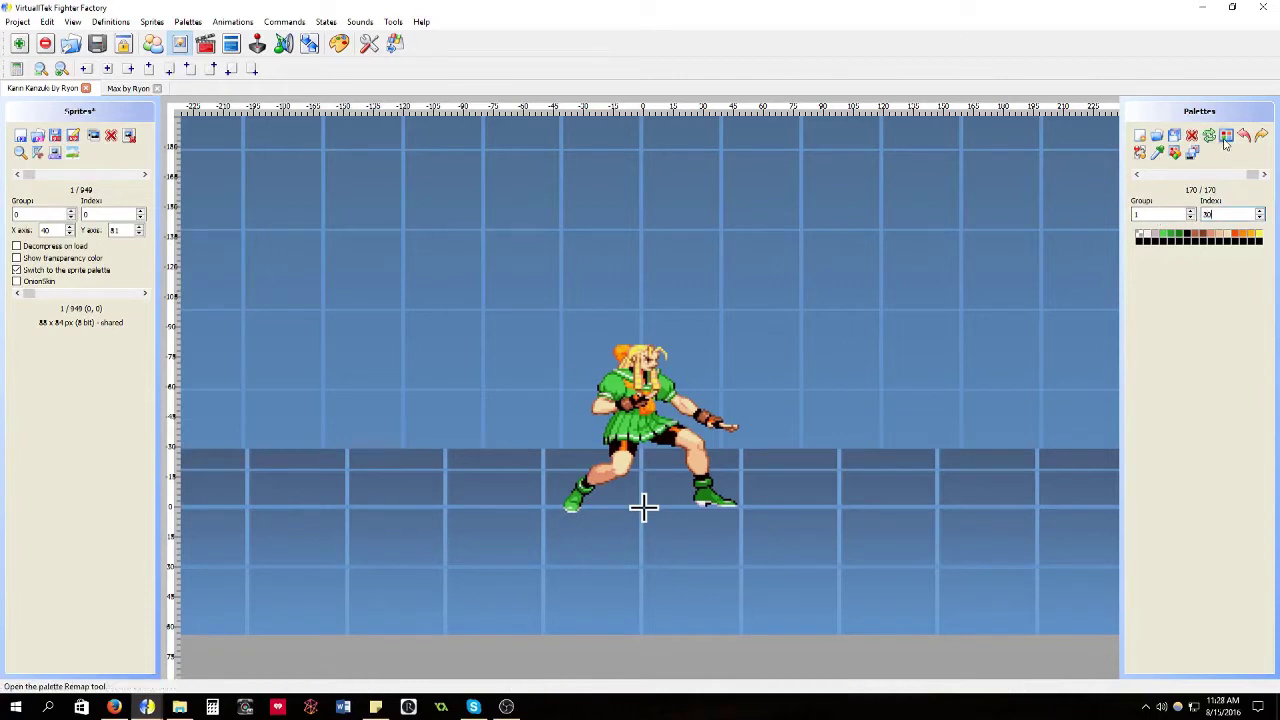
View the palette Remap tool without adding an entry, return to palette 1,1, and save the sprite file
click(1227, 139)
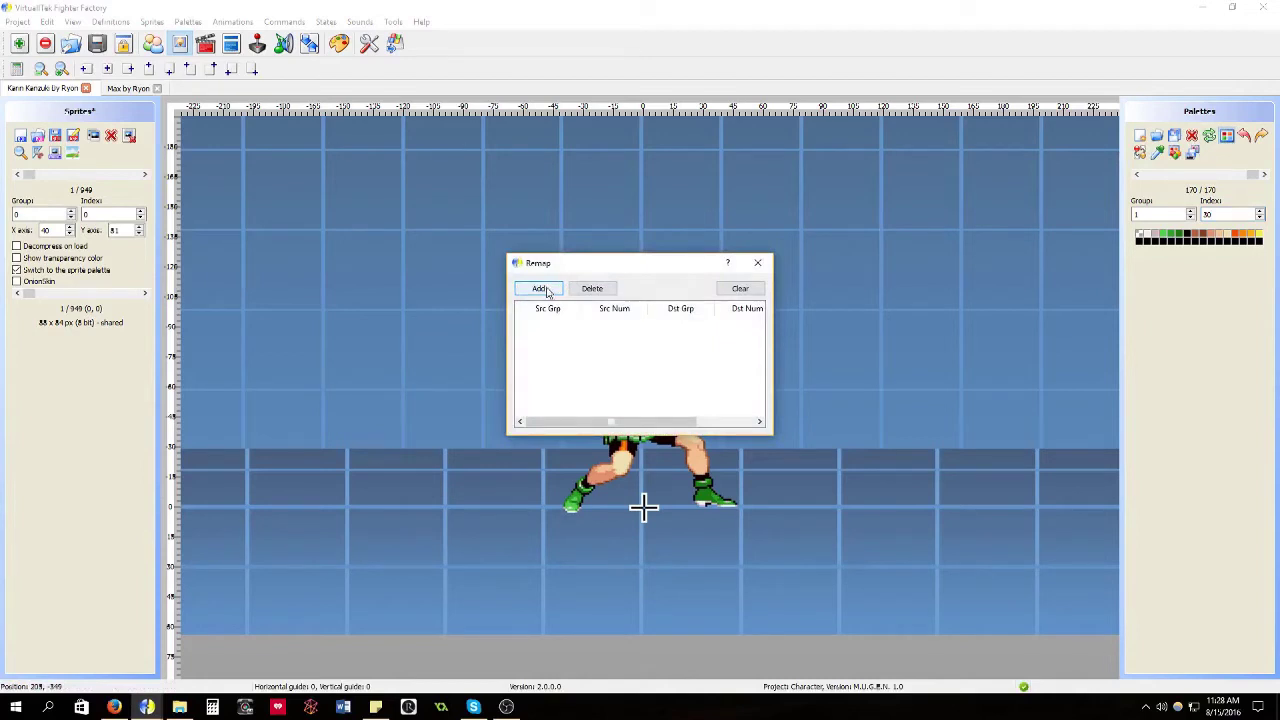
click(757, 262)
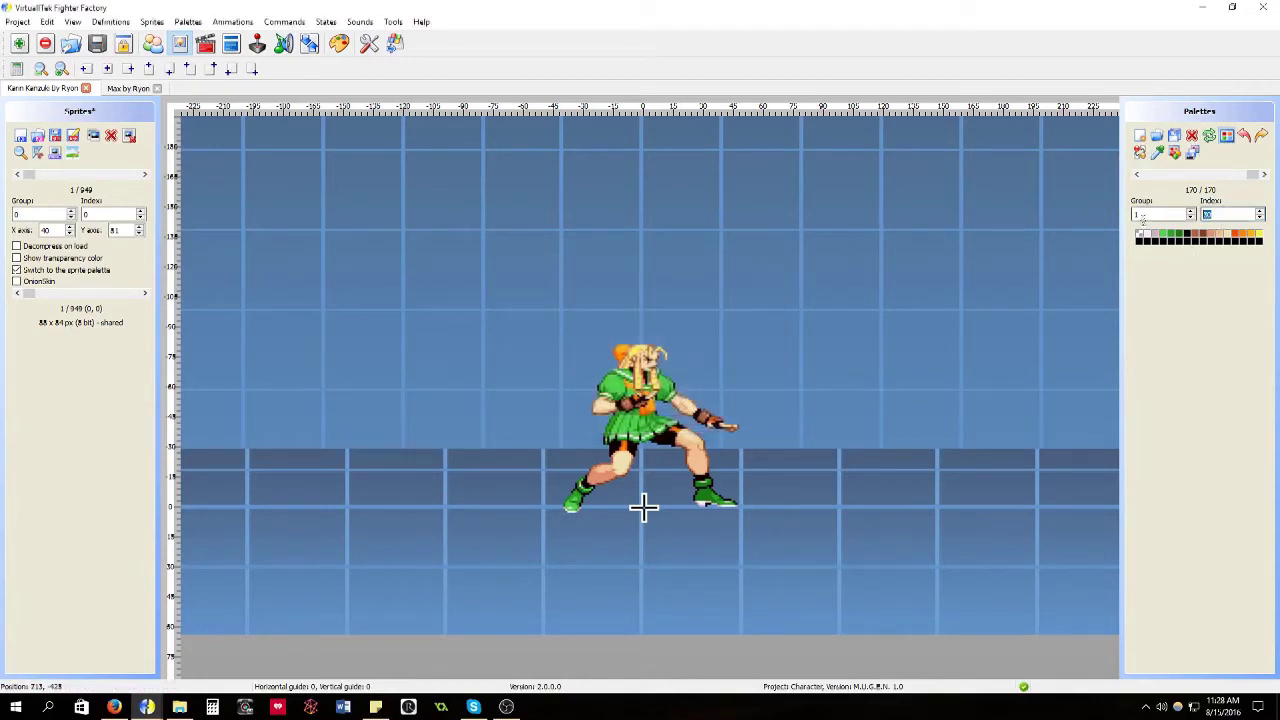
click(73, 137)
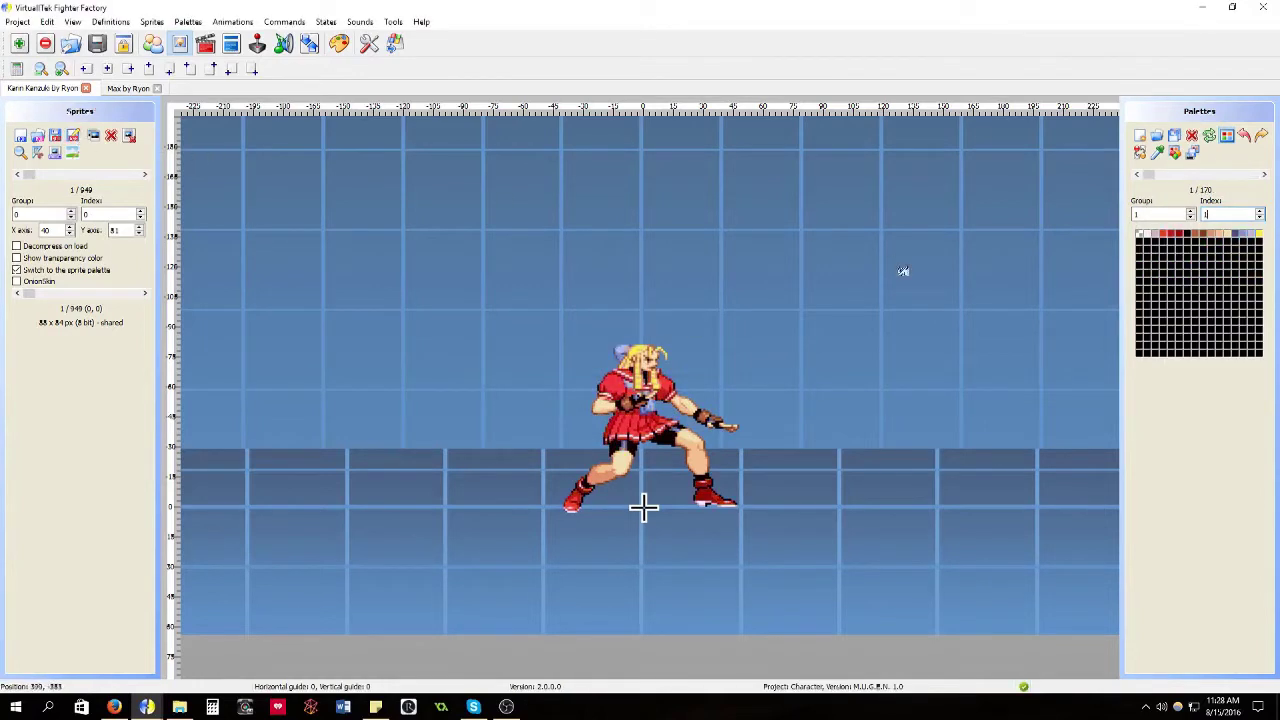
Add a palette Remap entry from source palette 1,1 to destination palette 1,10, and close the Remap tool
click(1235, 138)
click(538, 288)
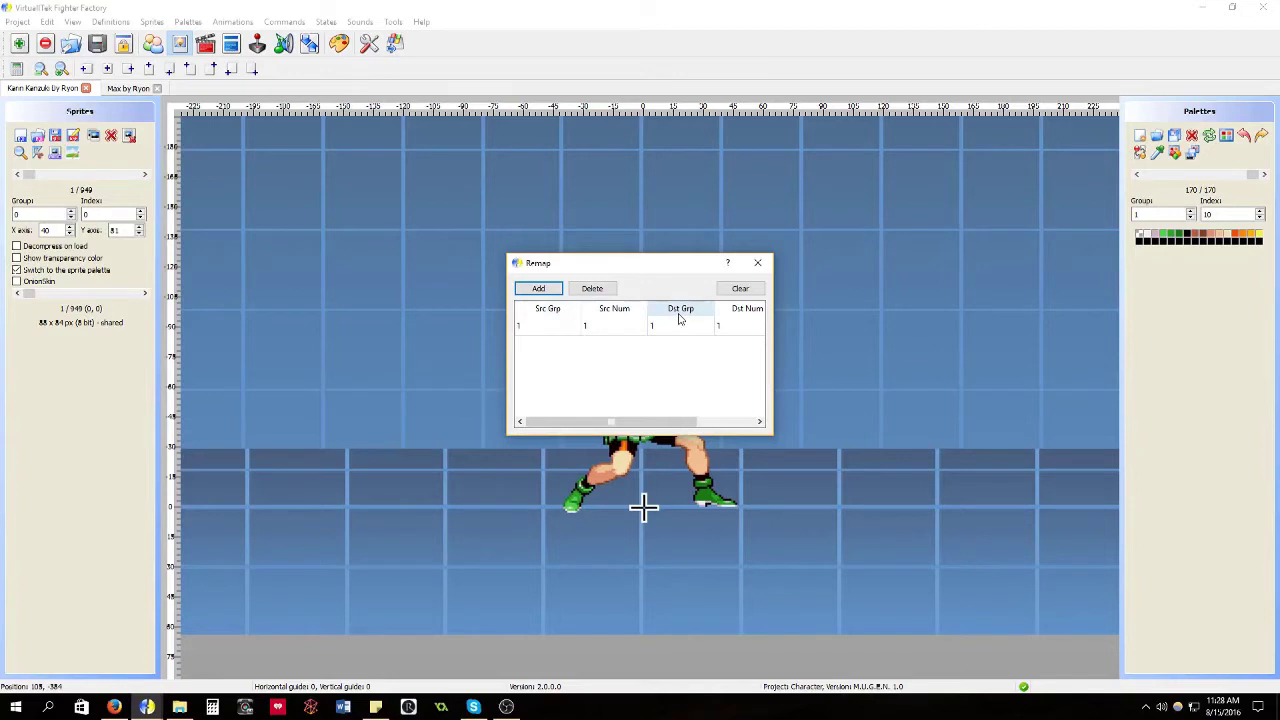
click(740, 326)
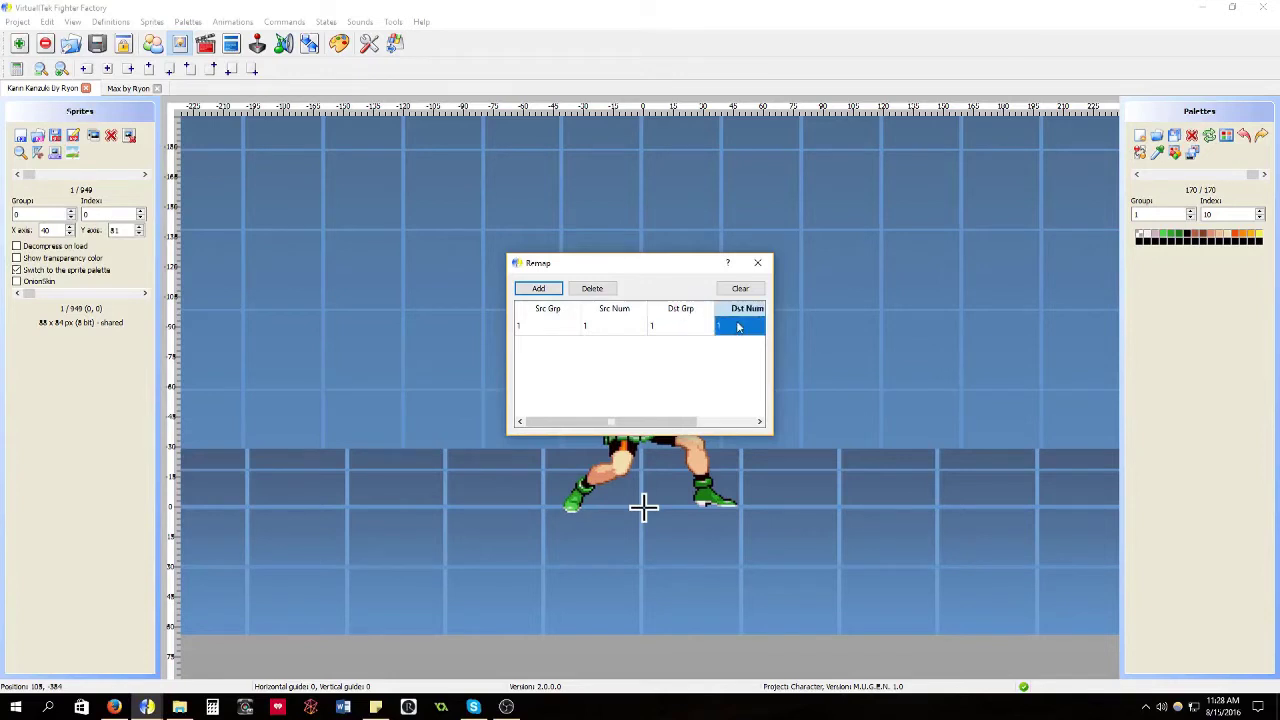
text(10)
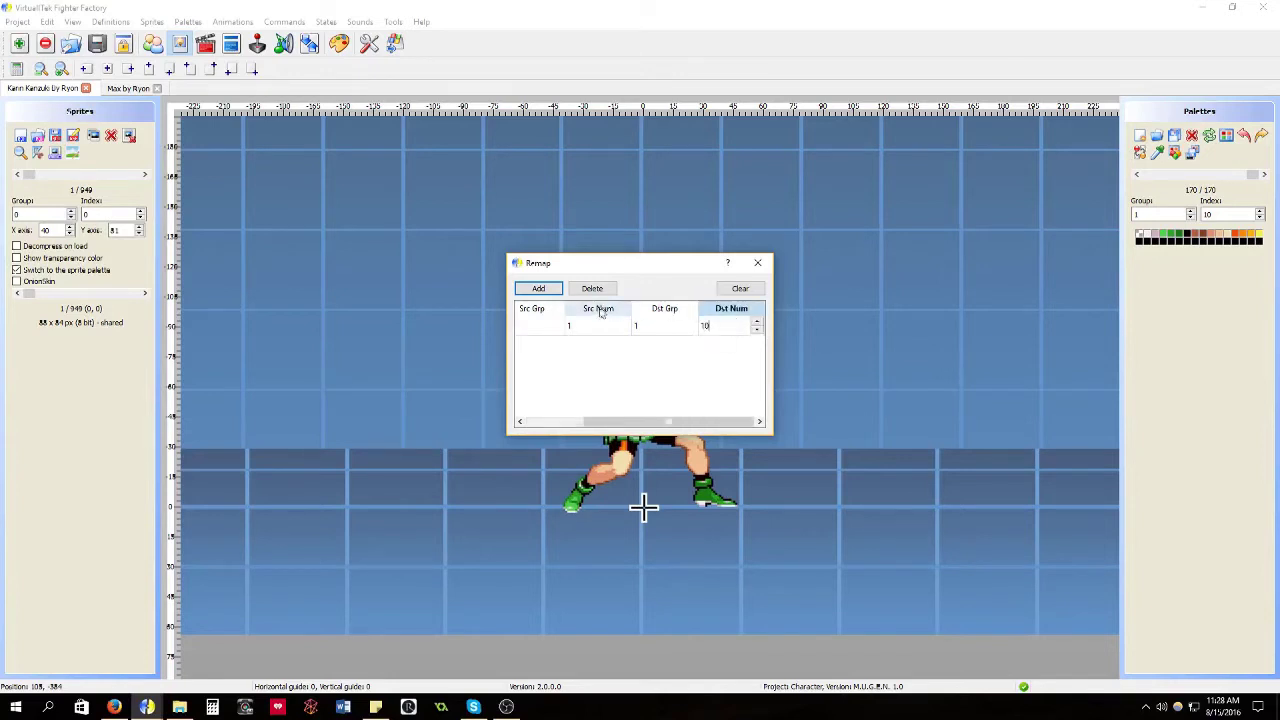
click(757, 262)
Browse forward through the character's sprites up to sprite 175 to check the remapped colors on different poses
drag(28, 176, 45, 176)
key(Right)
key(Right)
key(Right)
key(Right)
key(Right)
key(Right)
key(Right)
key(Right)
key(Right)
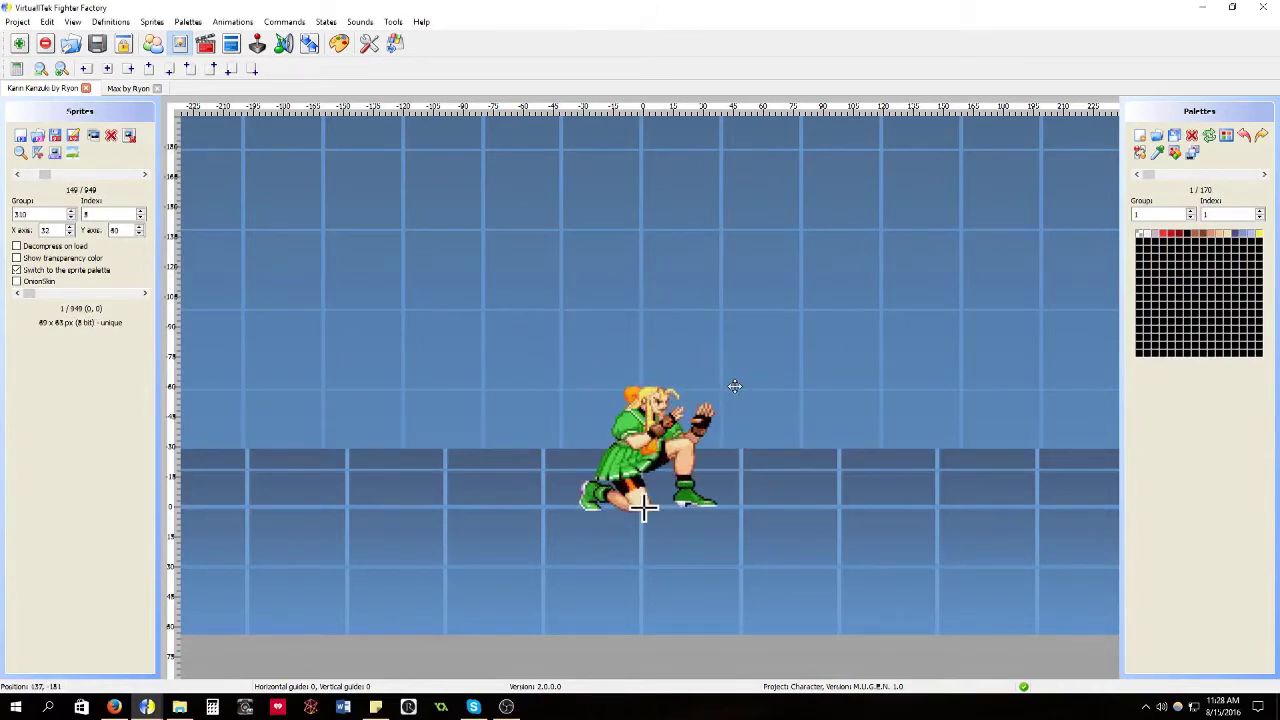
key(Right)
key(Right)
key(Right)
key(Right)
key(Right)
key(Right)
key(Right)
key(Right)
key(Right)
key(Right)
key(Right)
key(Right)
key(Right)
key(Right)
key(Right)
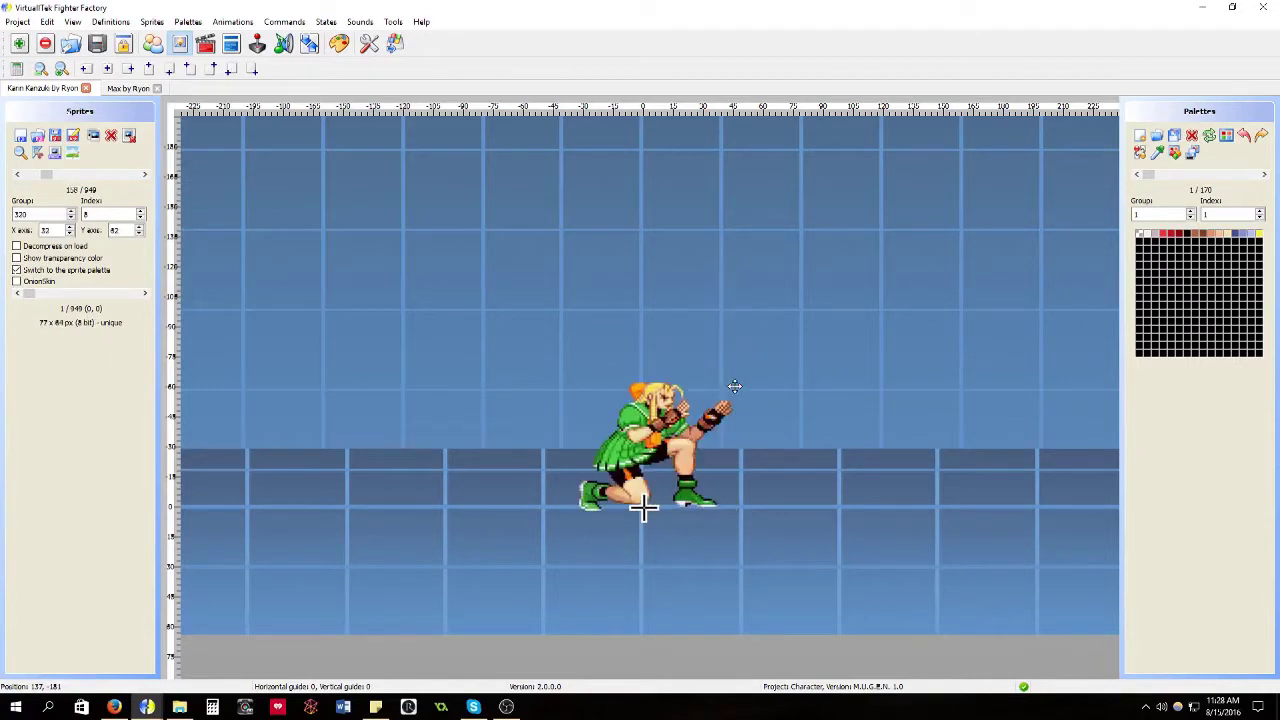
Run the character in M.U.G.E.N to check its colors in a fight, and close the game
key(ctrl+n)
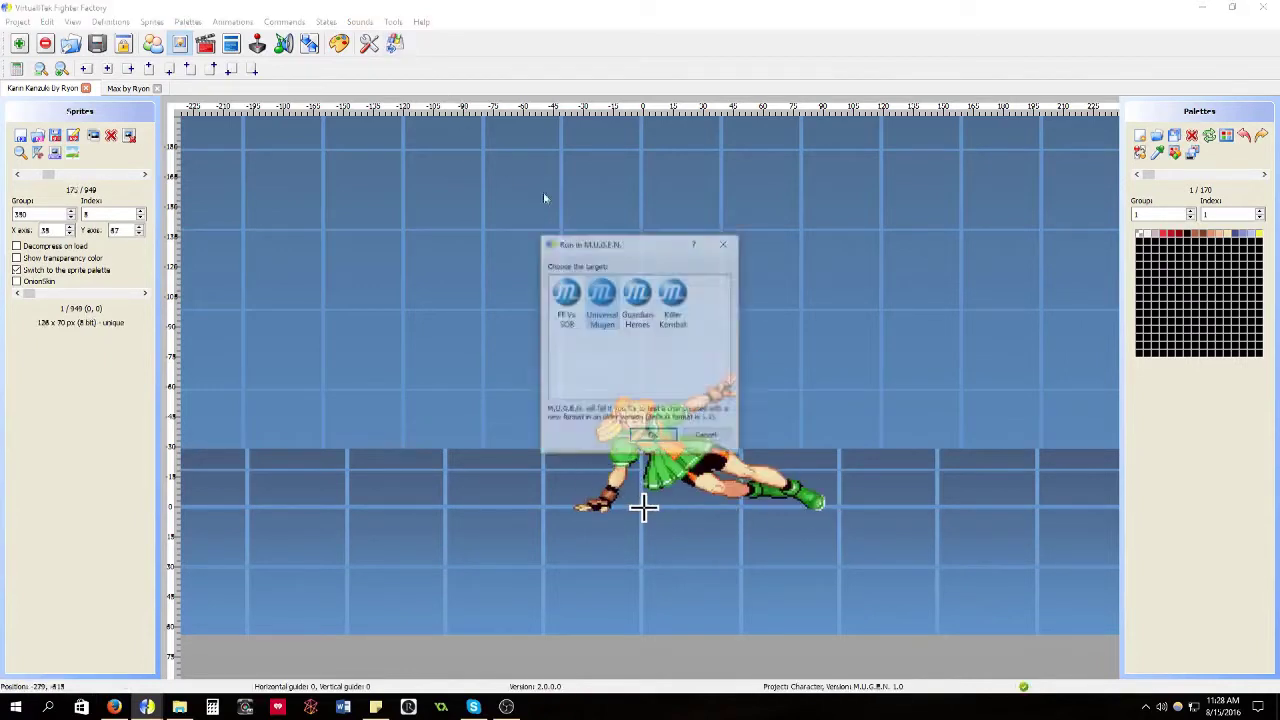
key(Escape)
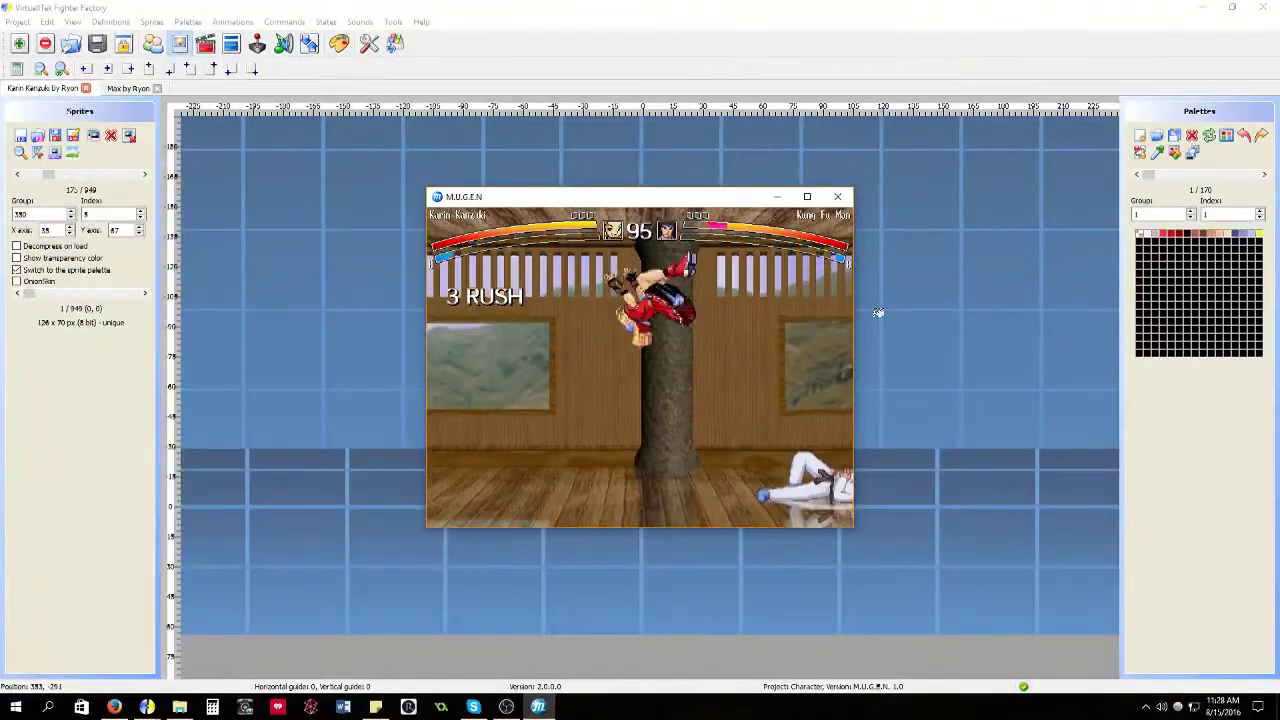
key(Escape)
View state -3 at the end of the character's states file, and return to the sprites
click(231, 43)
scroll(80, 270, down, 10)
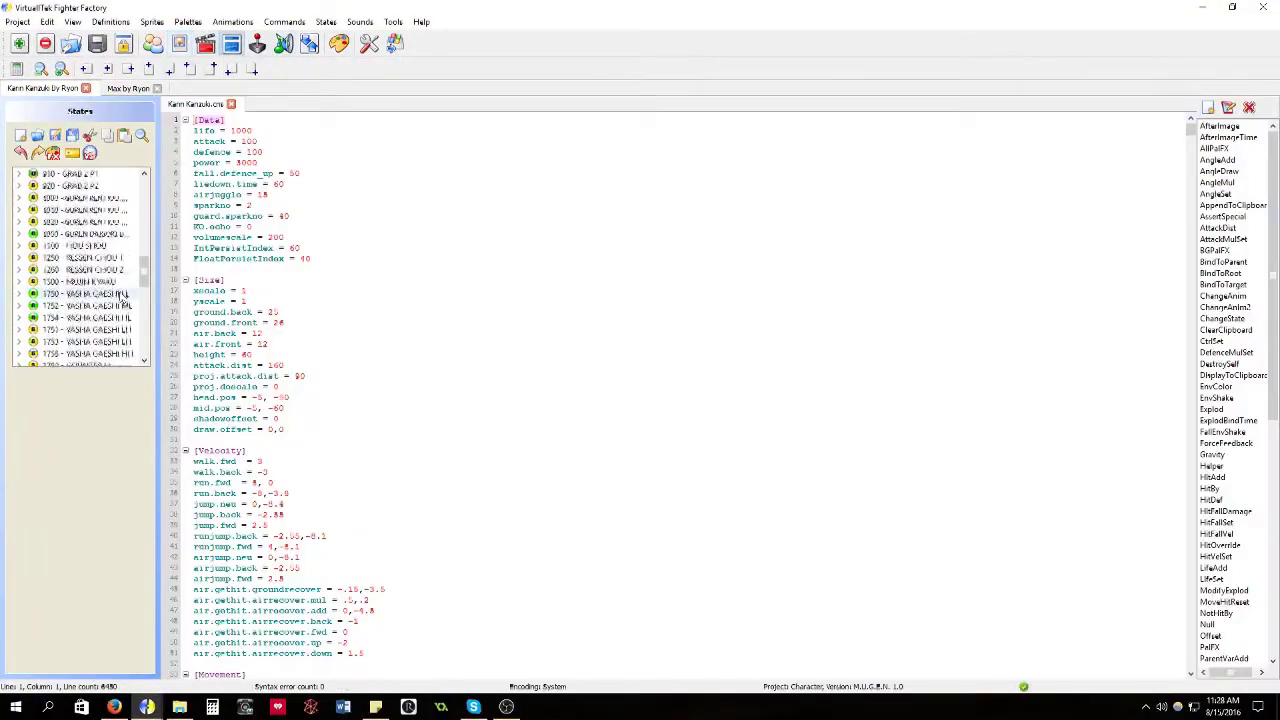
click(45, 353)
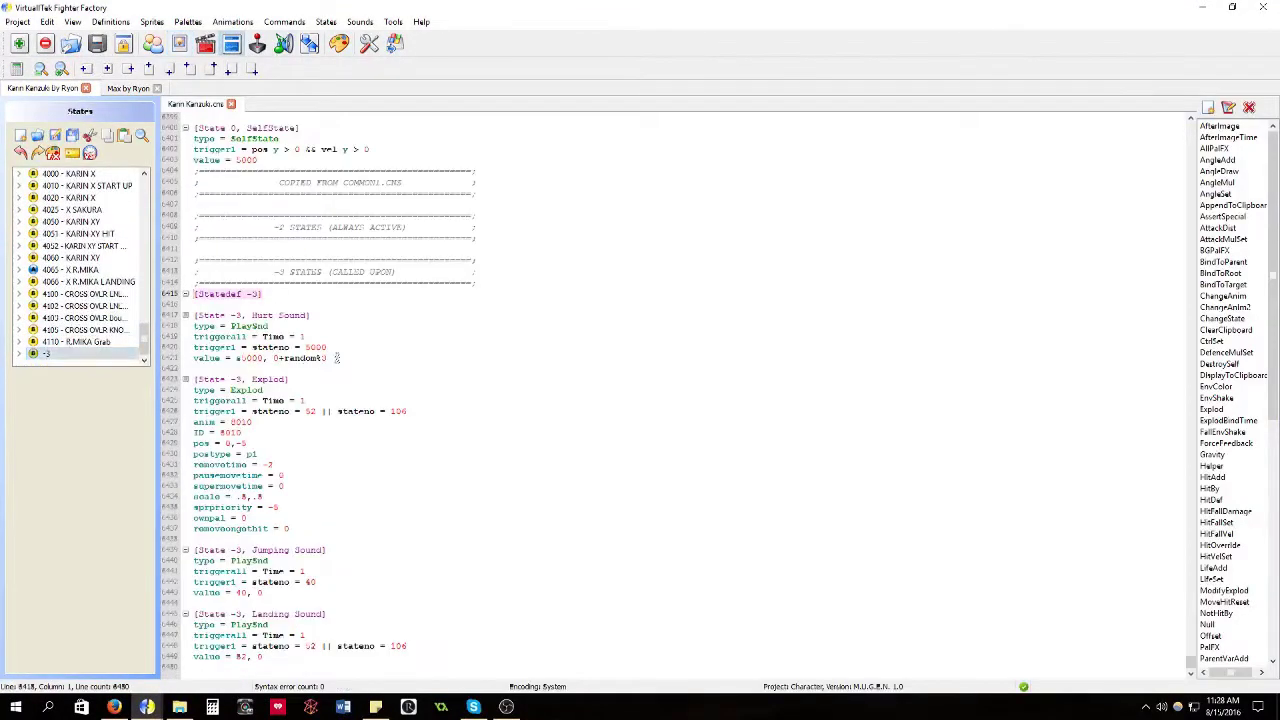
scroll(298, 371, up, 3)
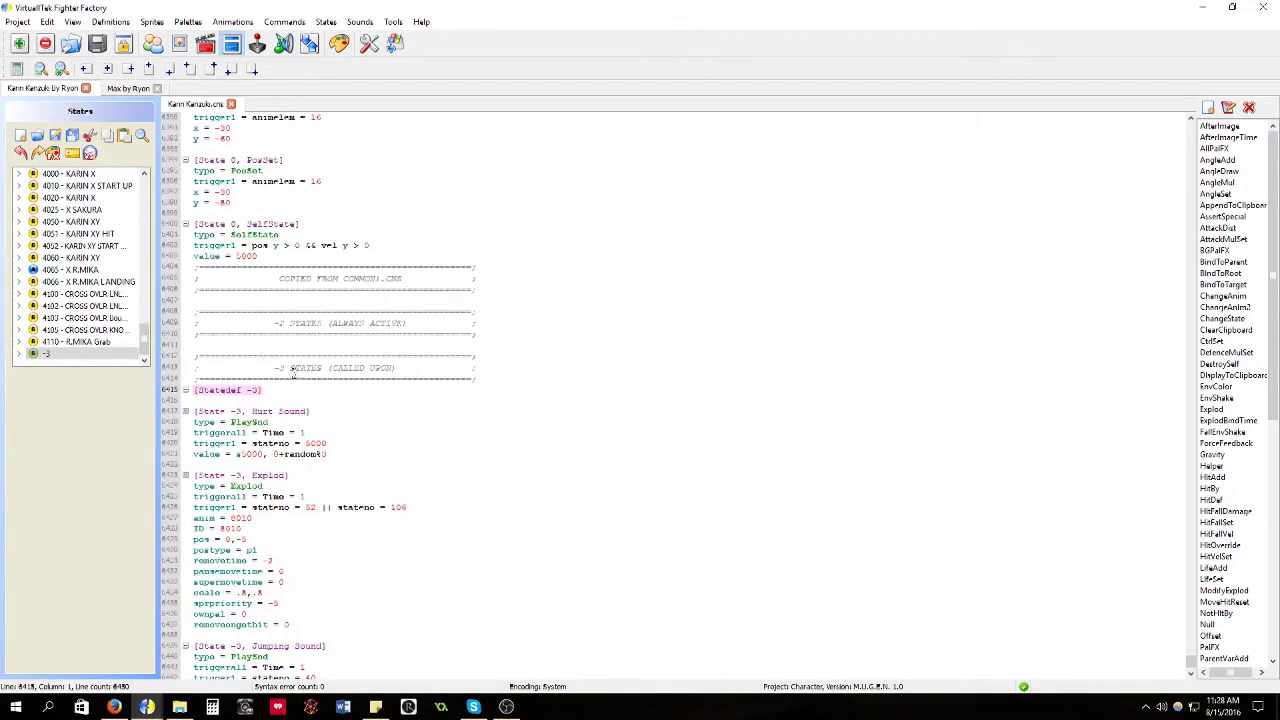
click(179, 43)
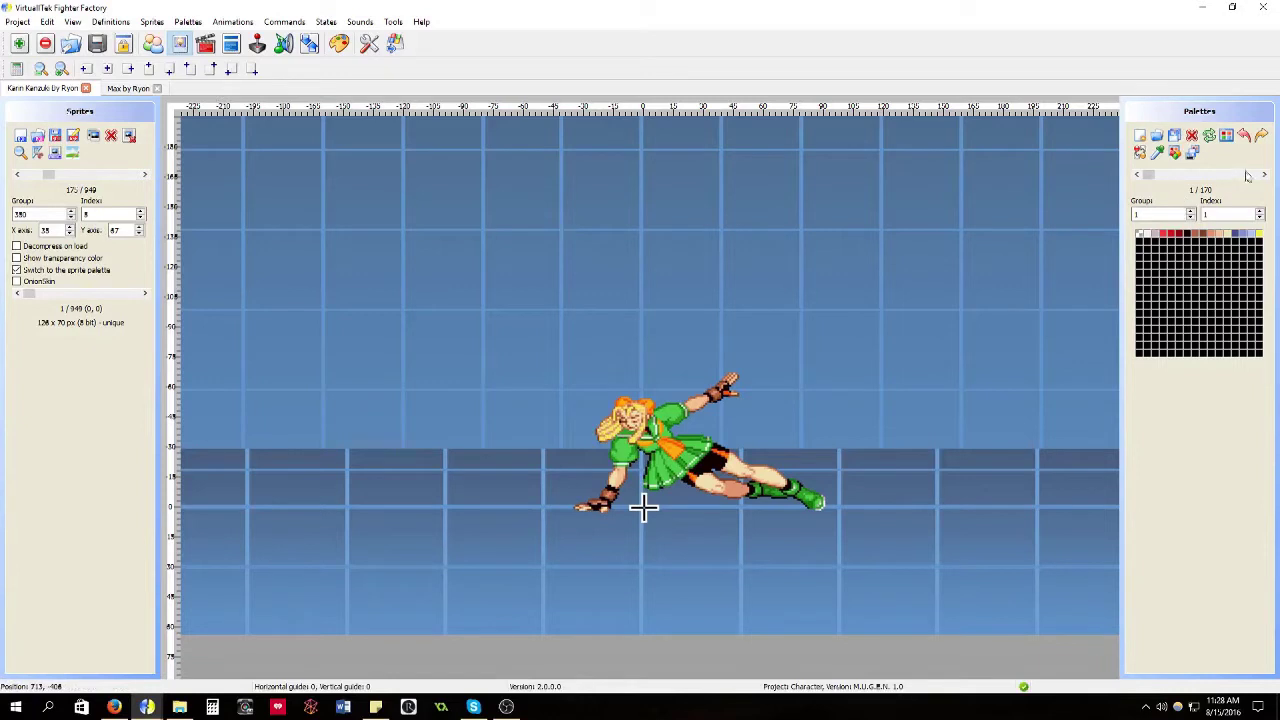
Open palette 1,1 in the Advanced palette editor and pick the red and blue outfit colors from the sprite
click(1265, 175)
click(1137, 175)
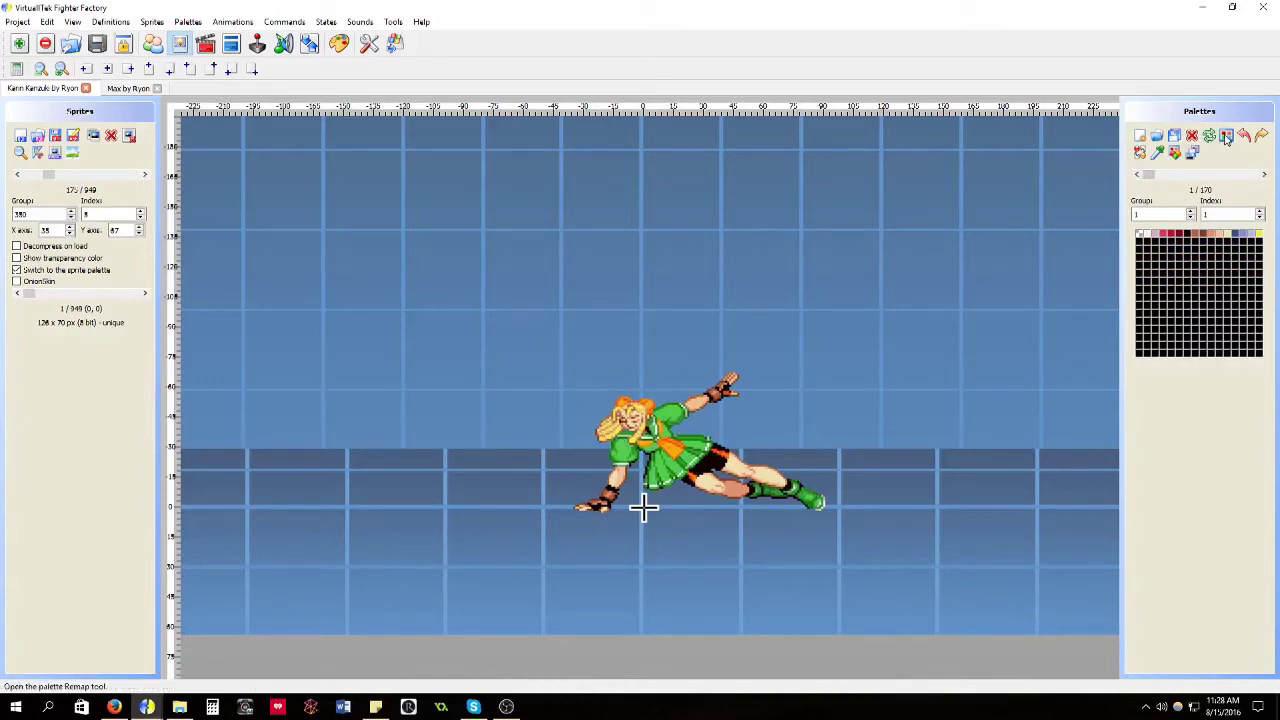
click(188, 21)
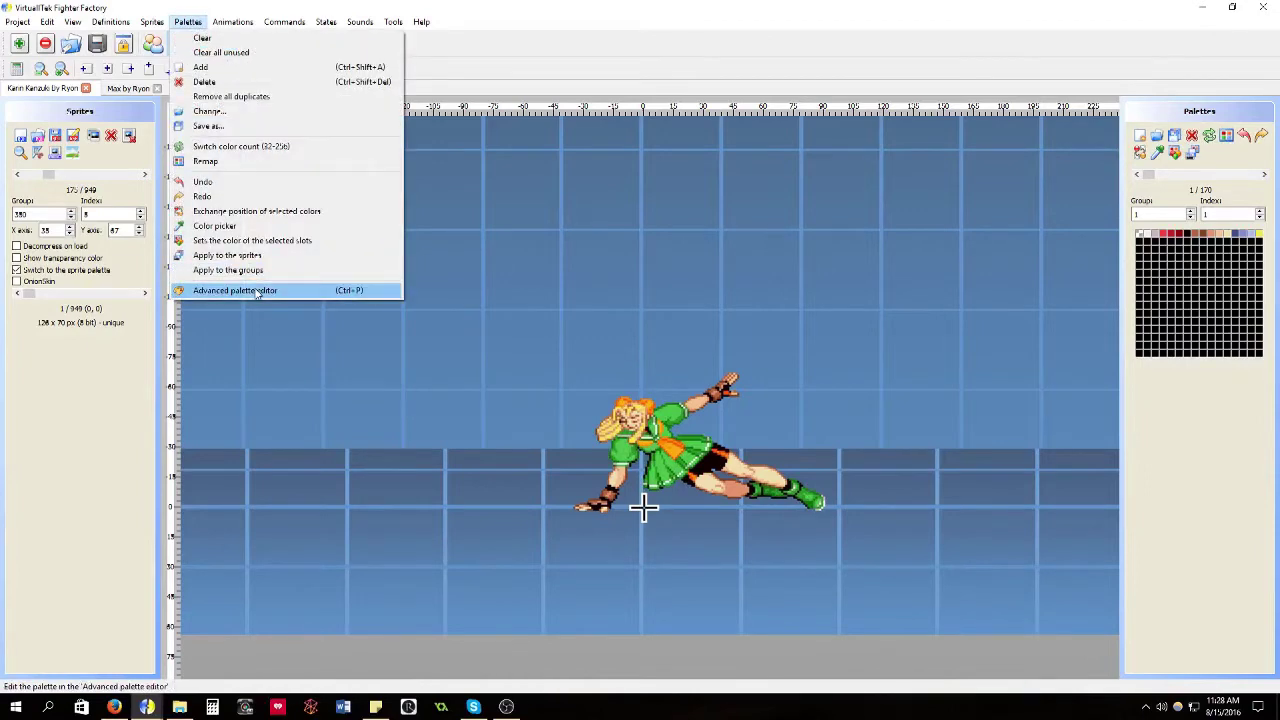
click(256, 290)
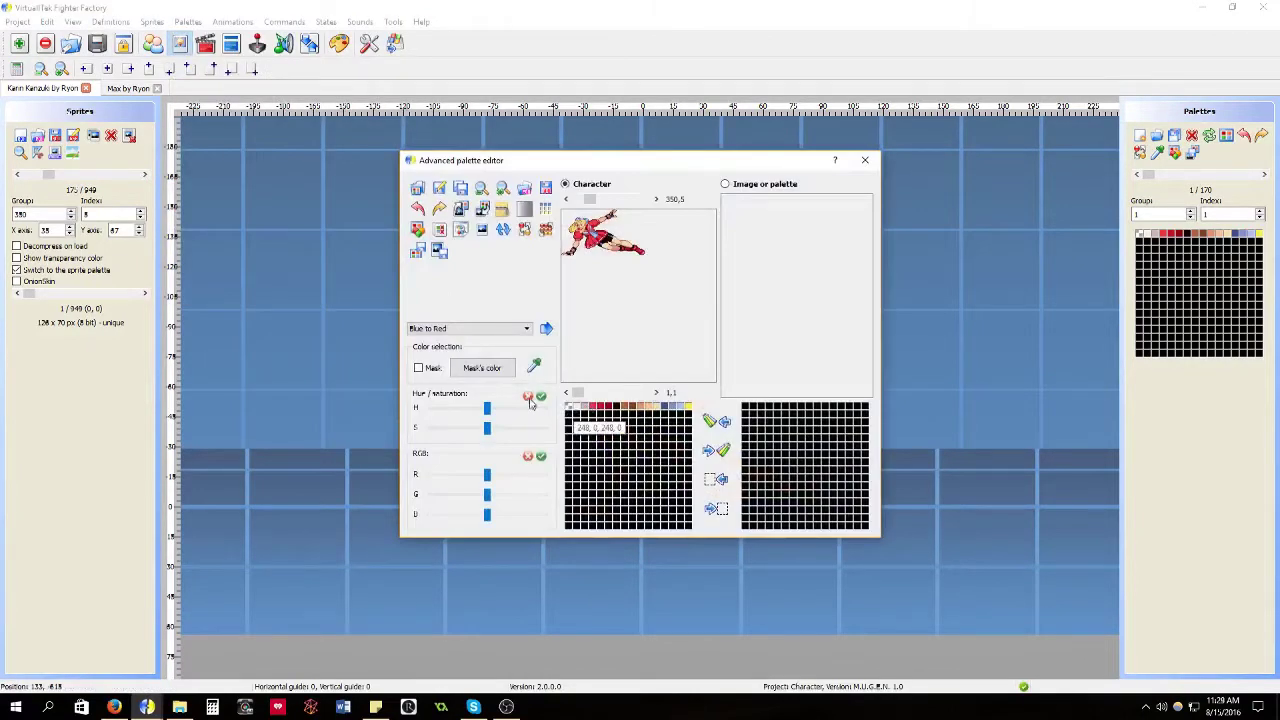
click(535, 366)
click(503, 187)
click(503, 187)
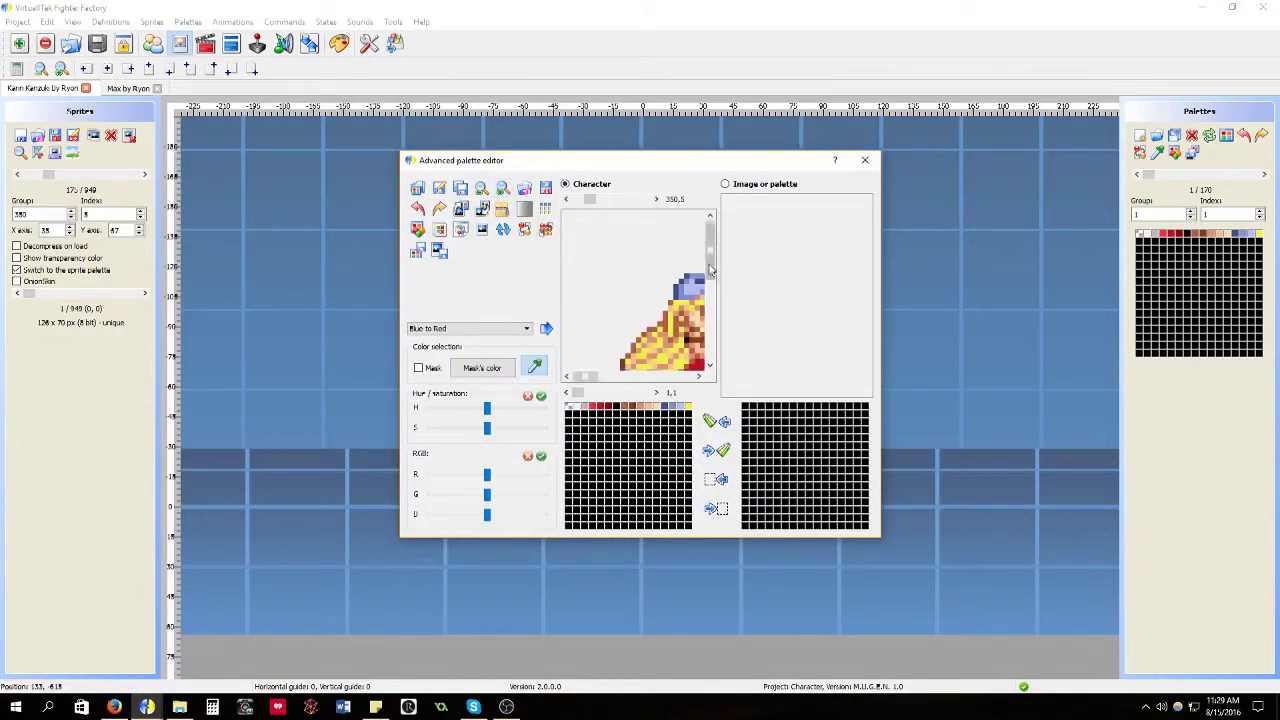
scroll(716, 289, down, 2)
scroll(615, 372, down, 3)
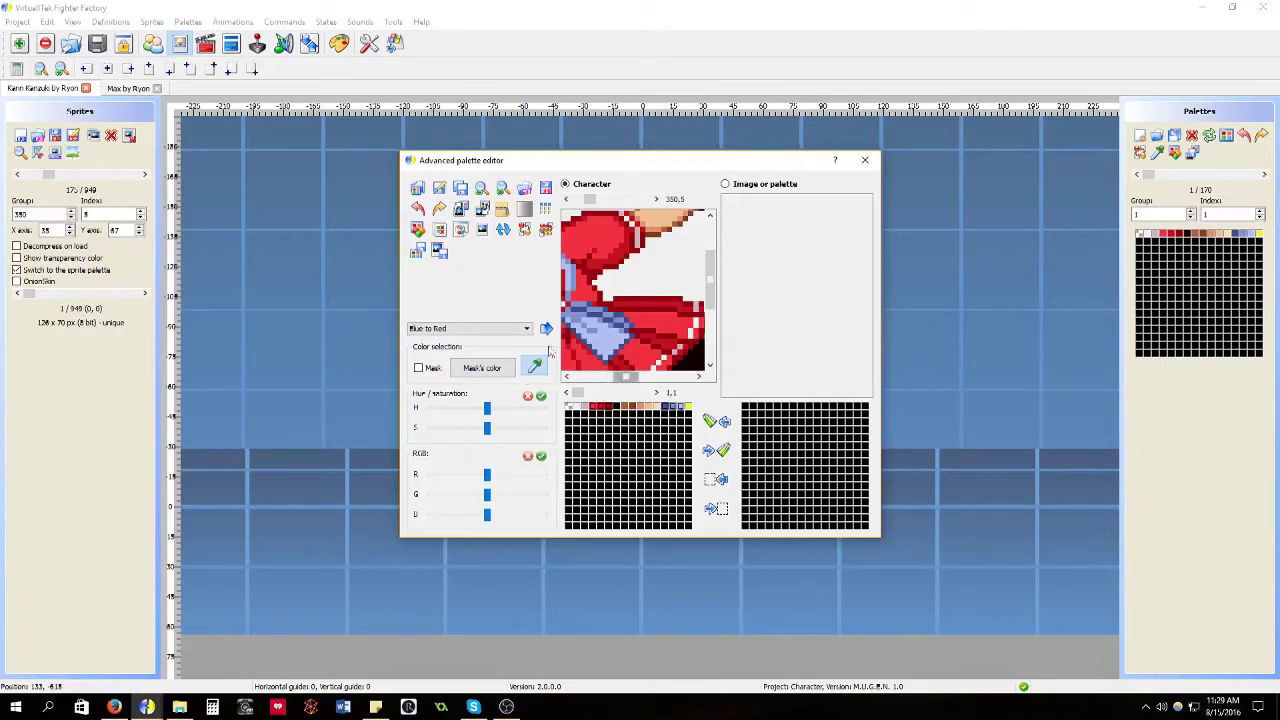
click(483, 190)
click(486, 191)
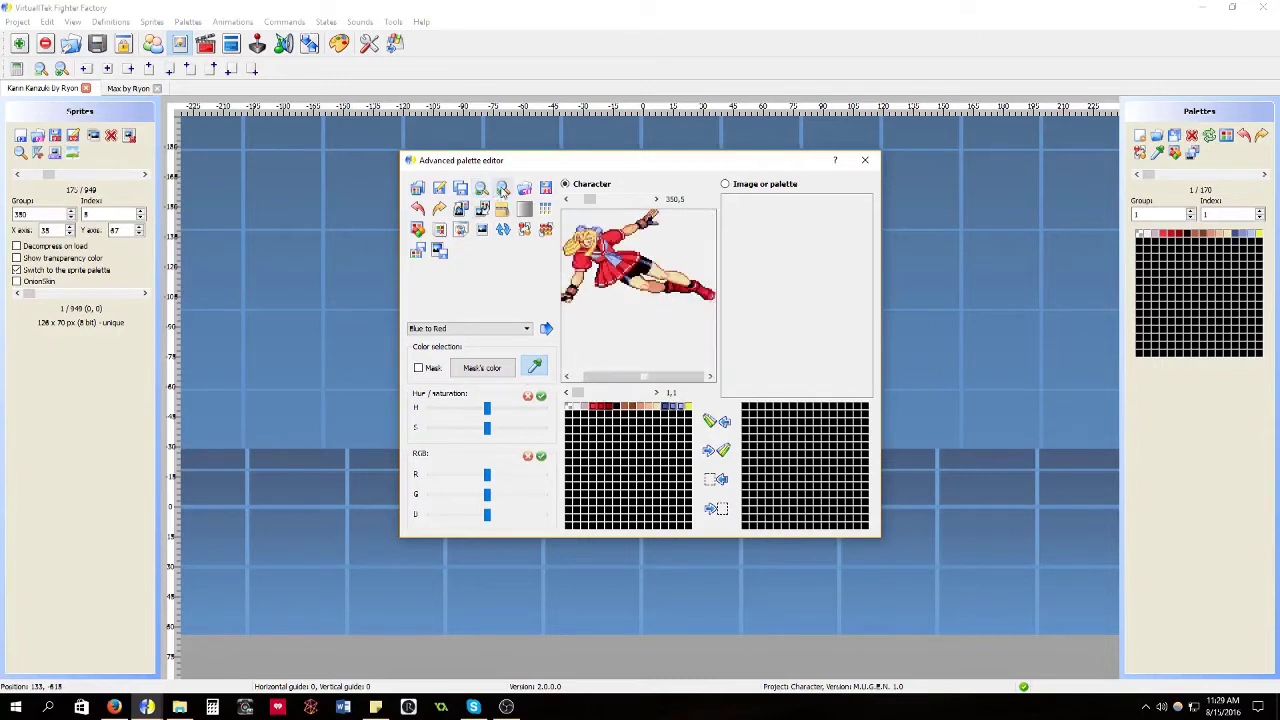
Lower the saturation of the selected red and blue outfit colors slightly
drag(487, 428, 557, 421)
drag(614, 419, 274, 451)
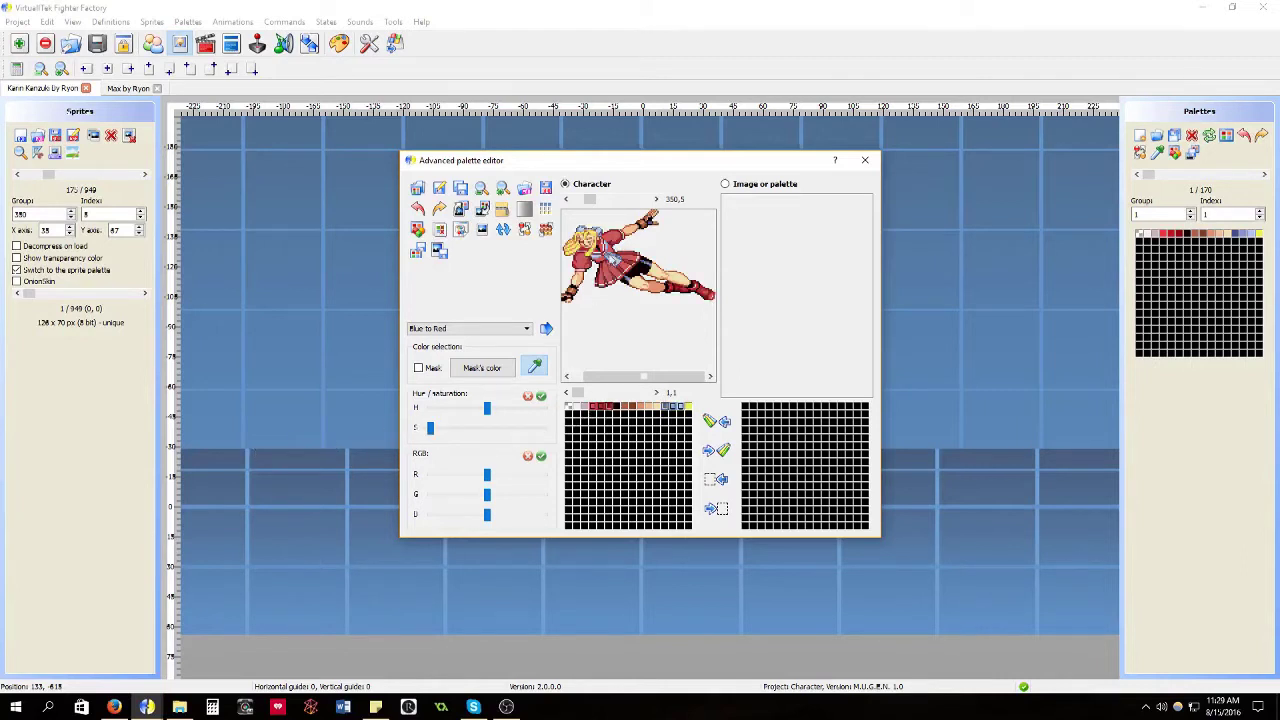
drag(435, 428, 447, 428)
mouse_move(445, 429)
mouse_down()
mouse_move(500, 429)
mouse_move(469, 428)
mouse_up()
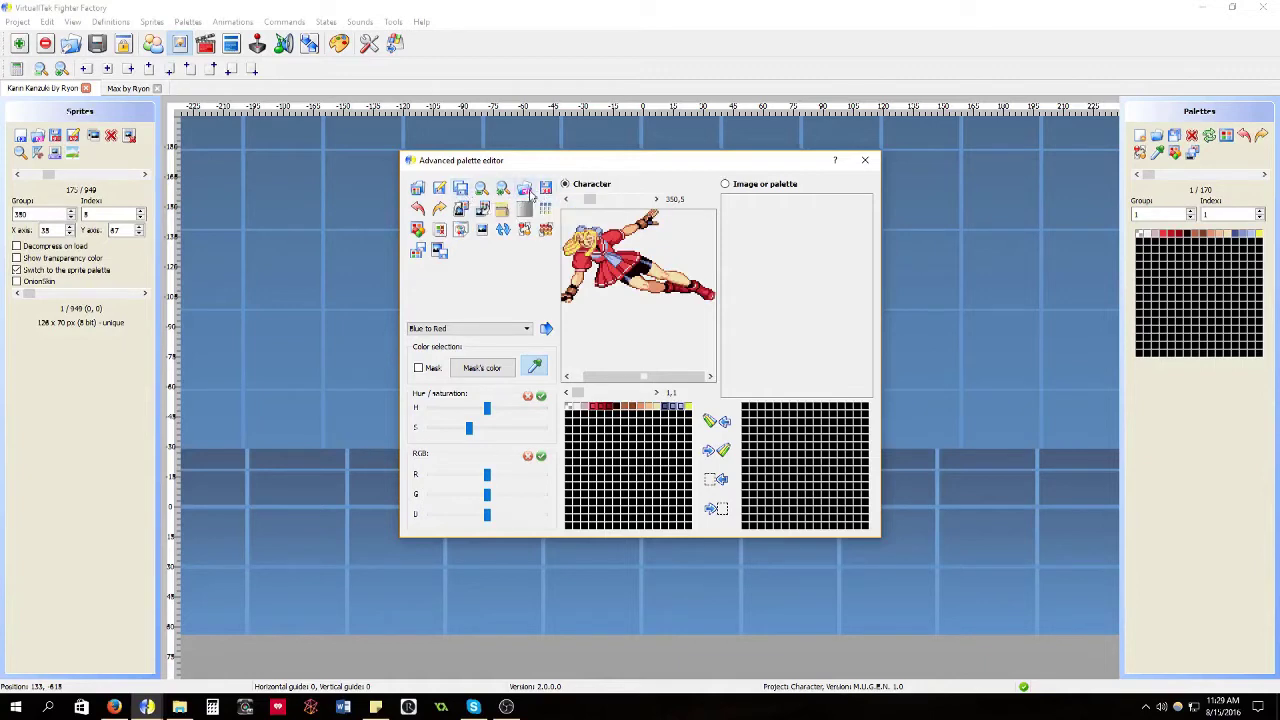
Save the edited colors as Adobe Color Table file "pal" in the Karin Kanzuki folder, and close the Advanced palette editor
click(441, 192)
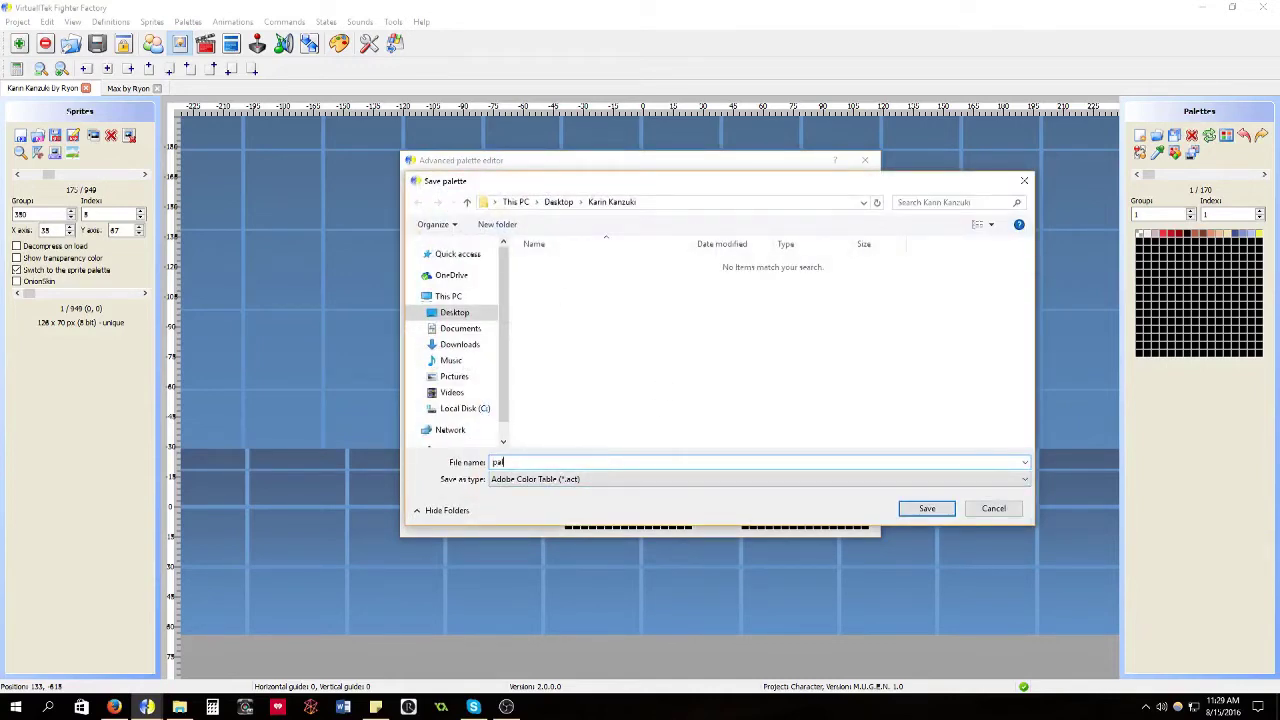
click(925, 508)
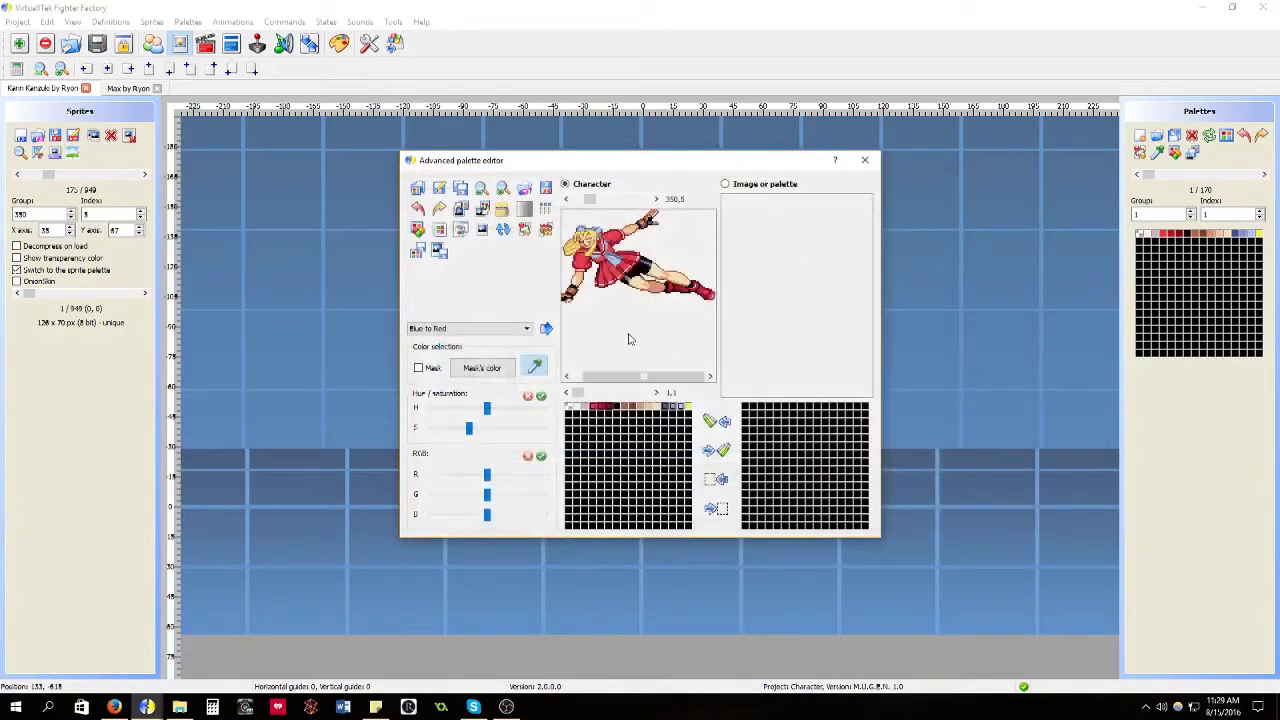
click(865, 160)
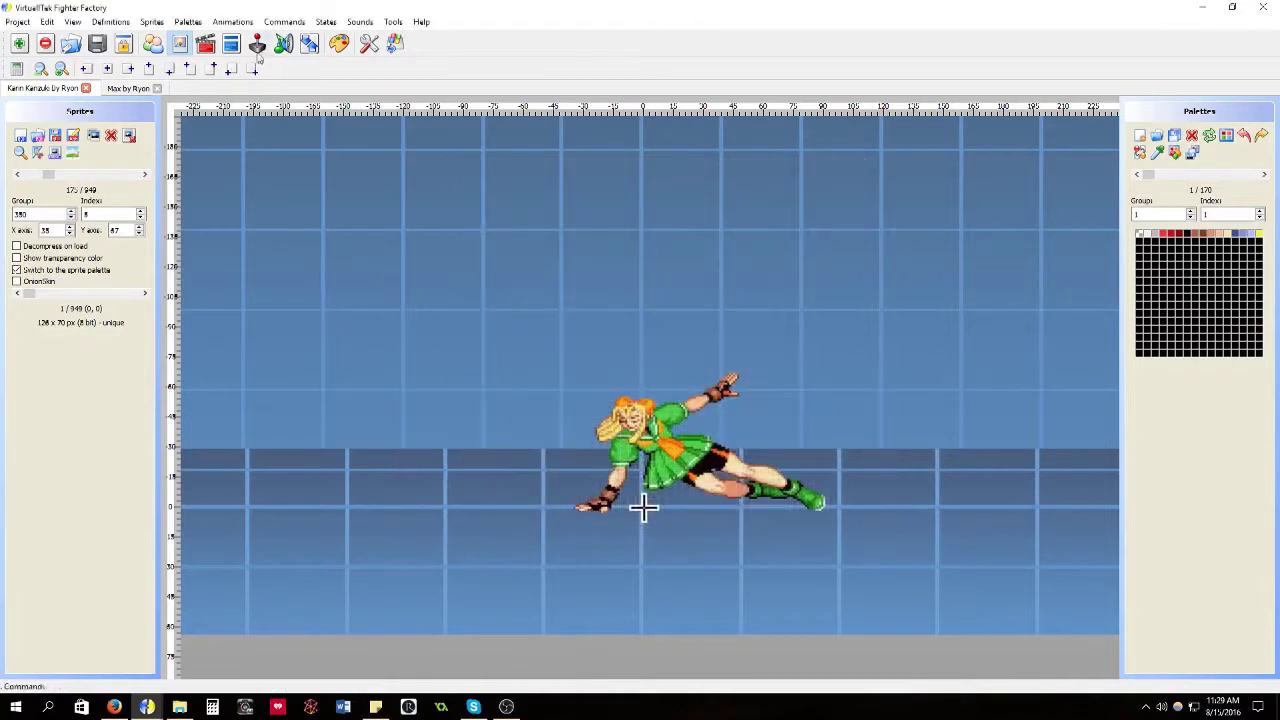
Open the character's definition file to view its Files and Palette Keymap sections
click(152, 43)
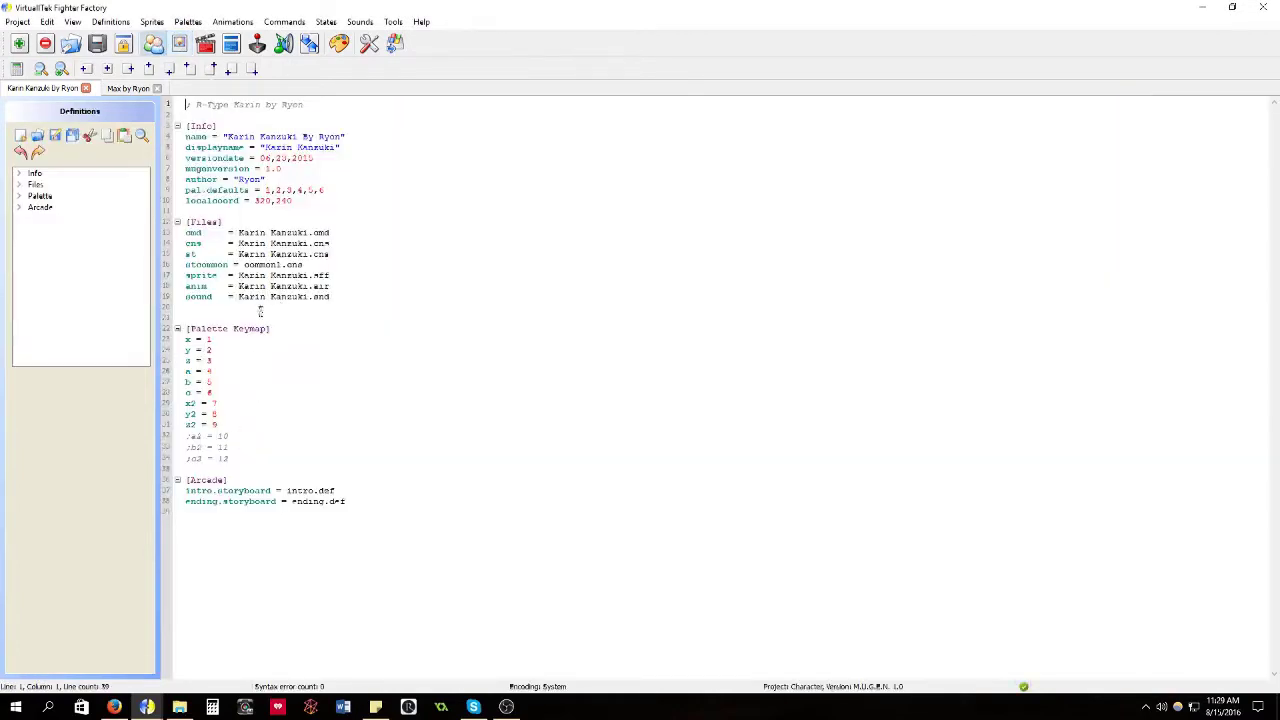